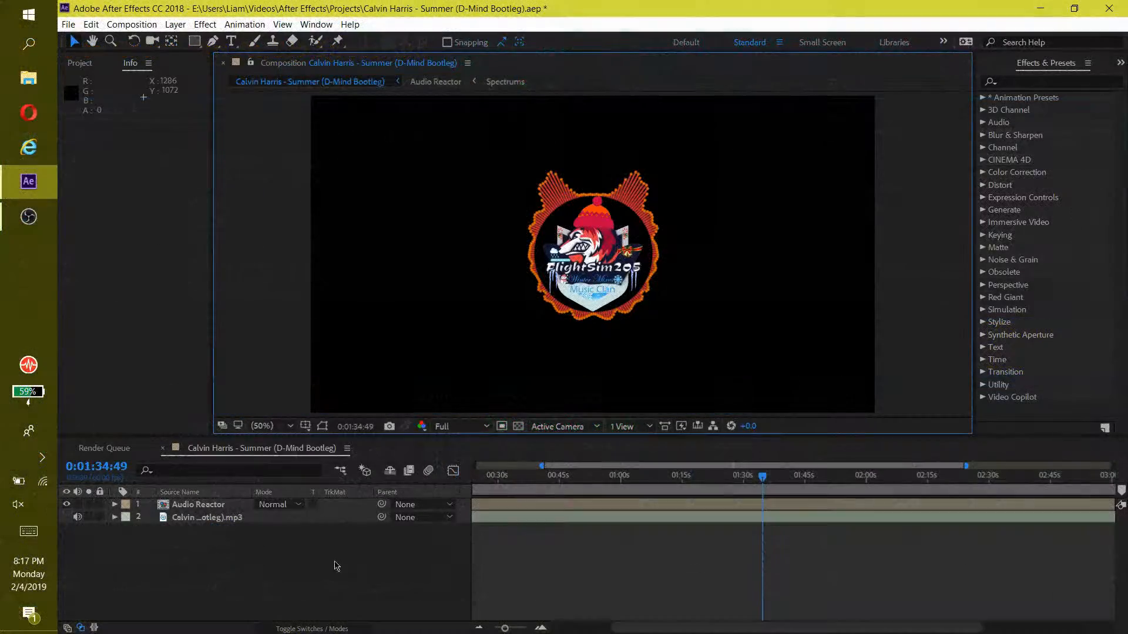
Convert the audio of the Calvin Harris mp3 layer to keyframes
right_click(228, 521)
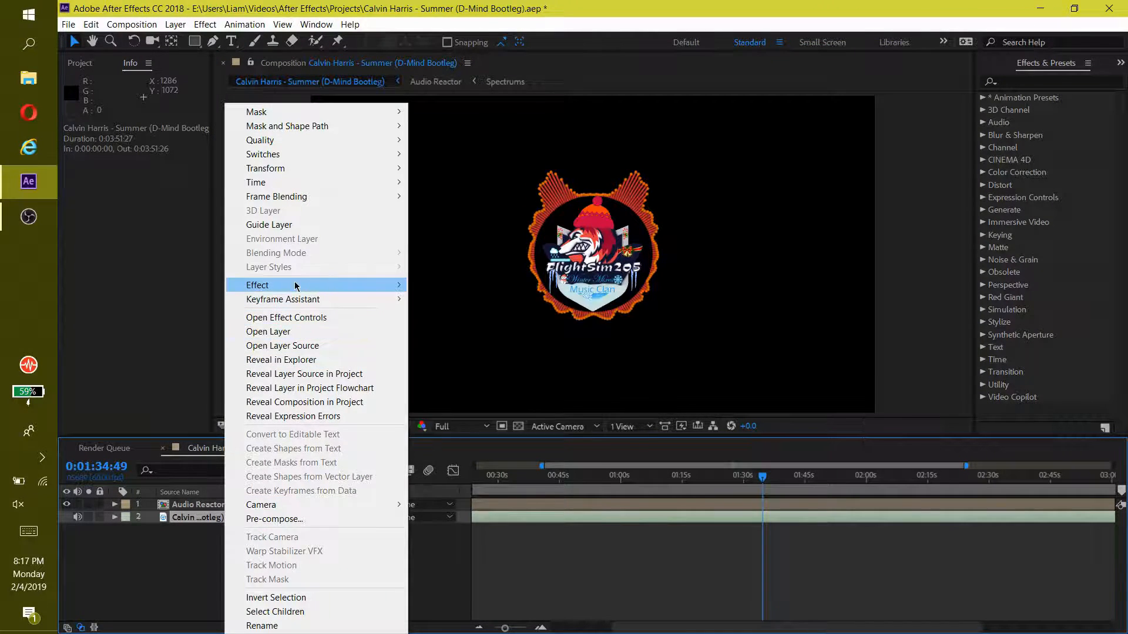
mouse_move(269, 301)
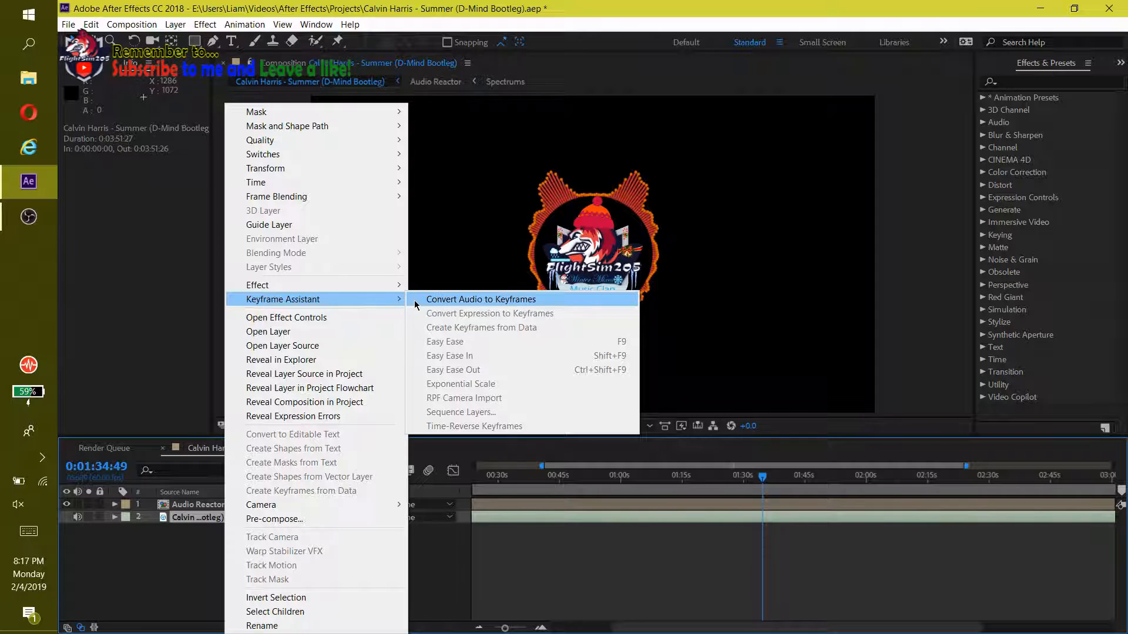
click(510, 300)
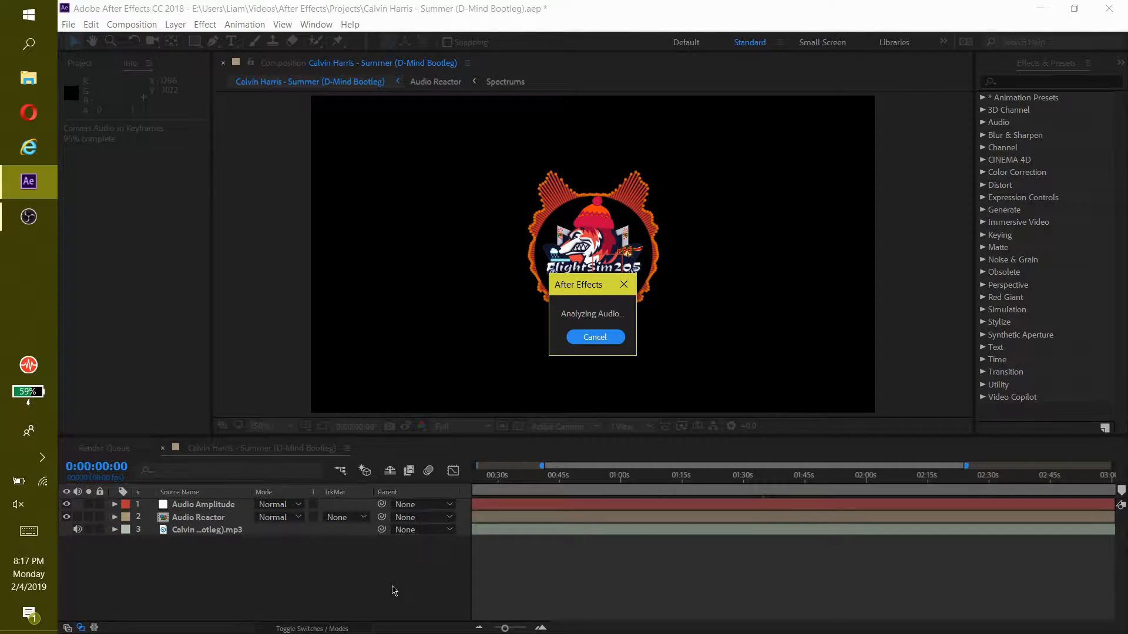
Delete the Left Channel and Right Channel effects from the Audio Amplitude layer
click(128, 518)
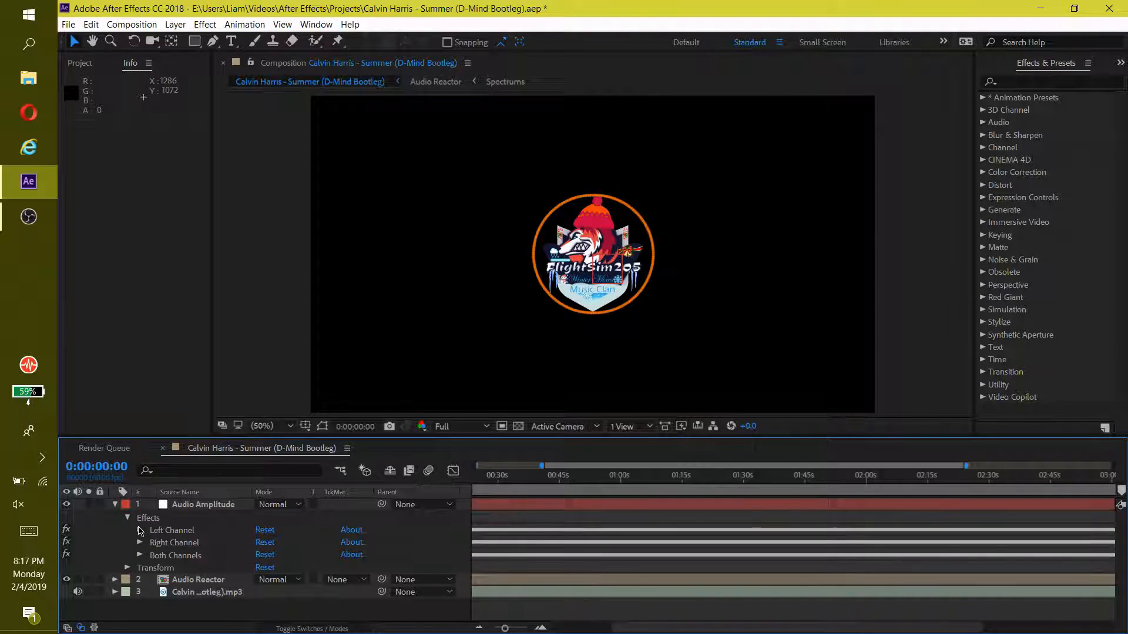
click(175, 532)
ctrl+click(180, 543)
right_click(180, 544)
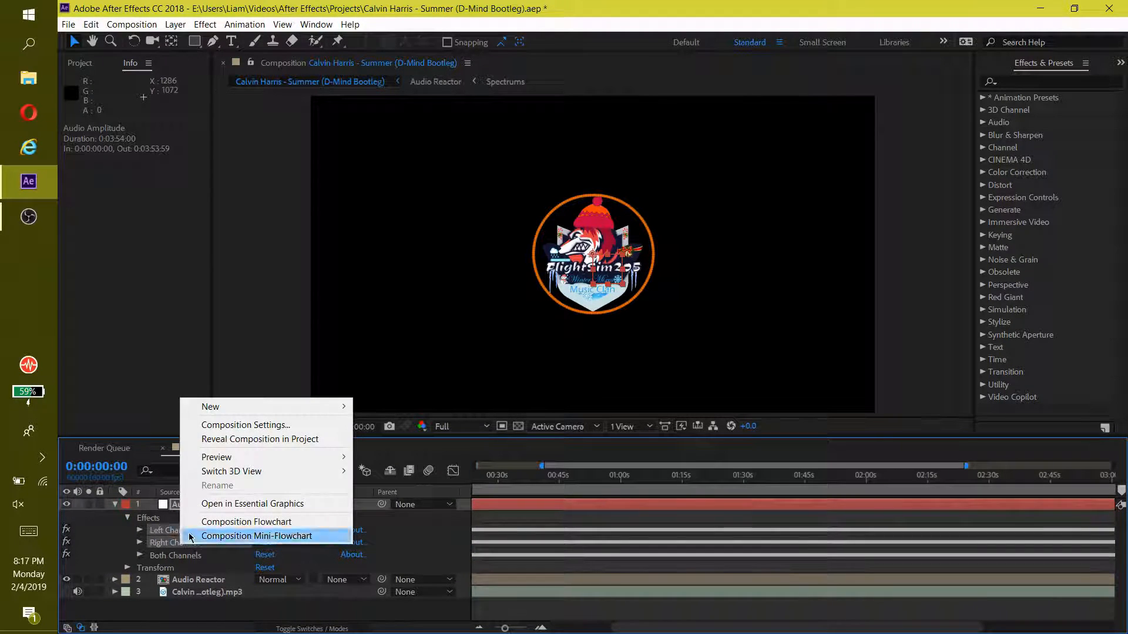
click(159, 541)
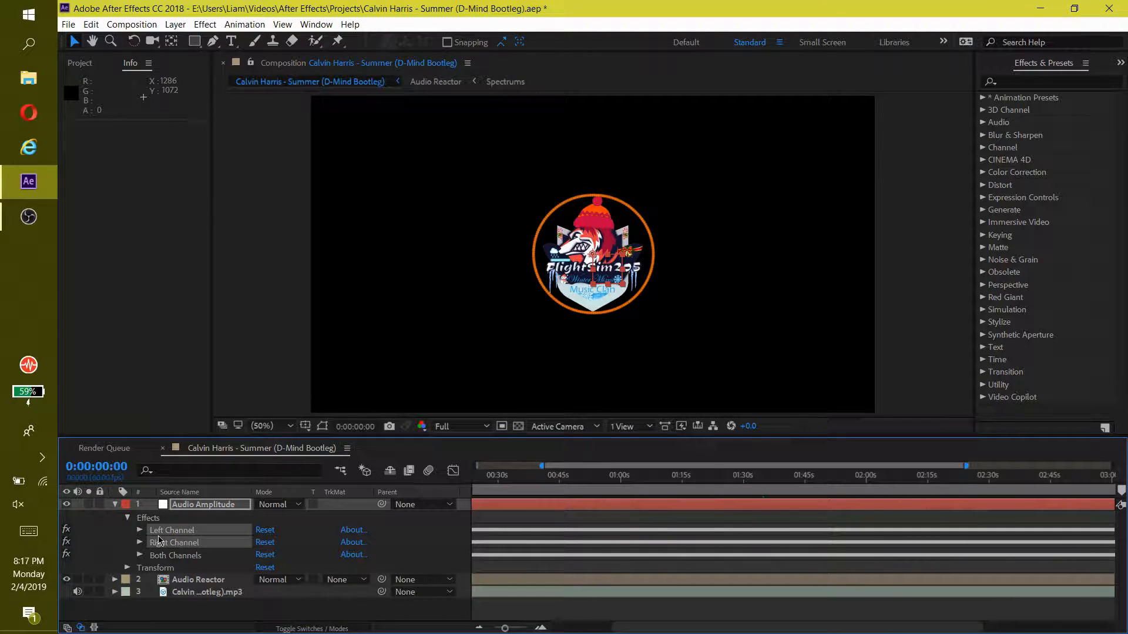
key(Delete)
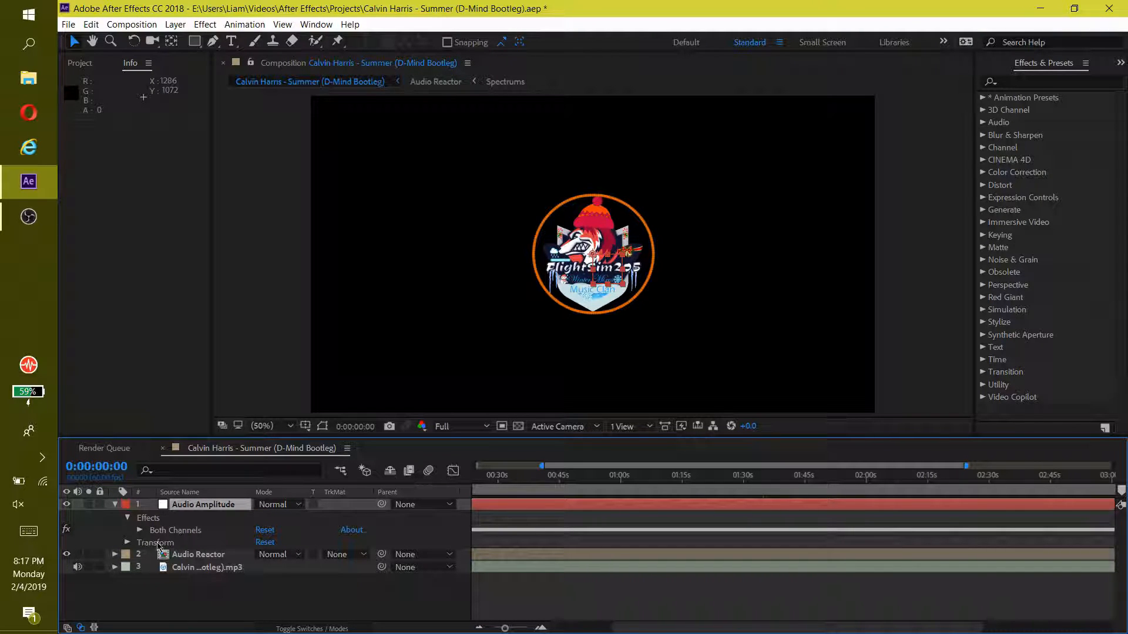
Link the Audio Reactor layer's Scale to Audio Amplitude's Both Channels slider with an expression, and check the logo at other times
click(183, 555)
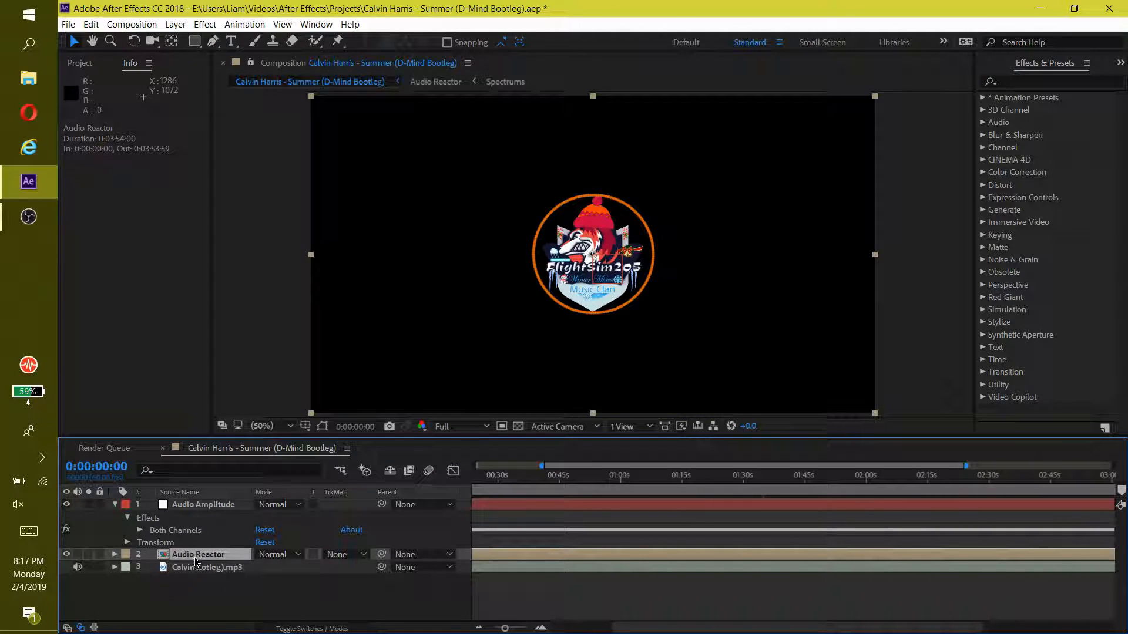
key(s)
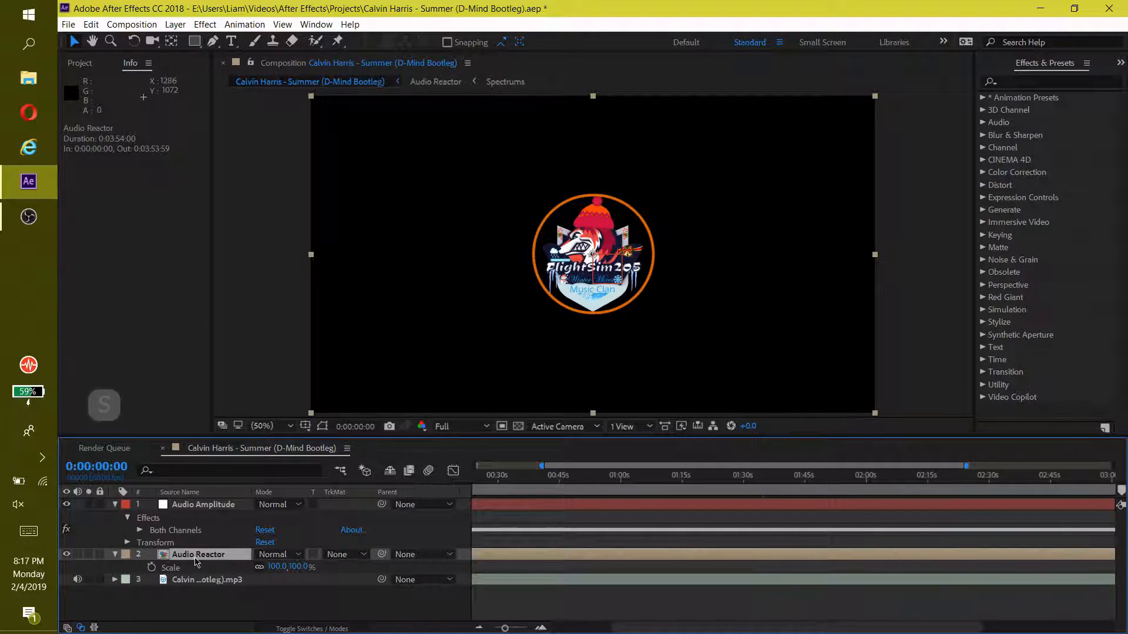
alt+click(152, 568)
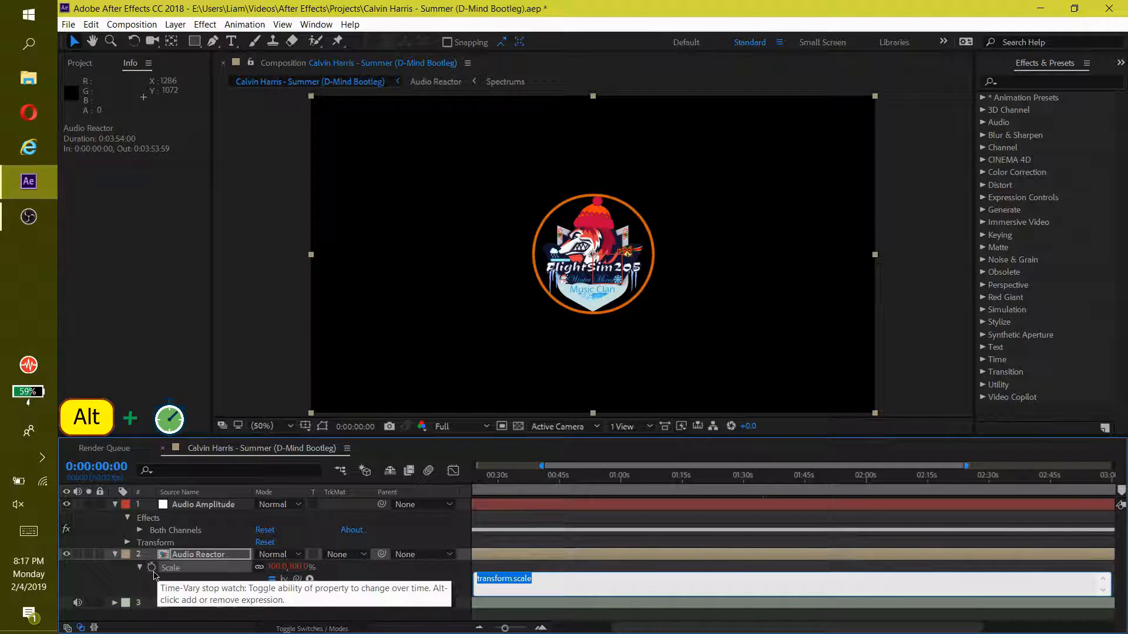
drag(298, 584, 204, 548)
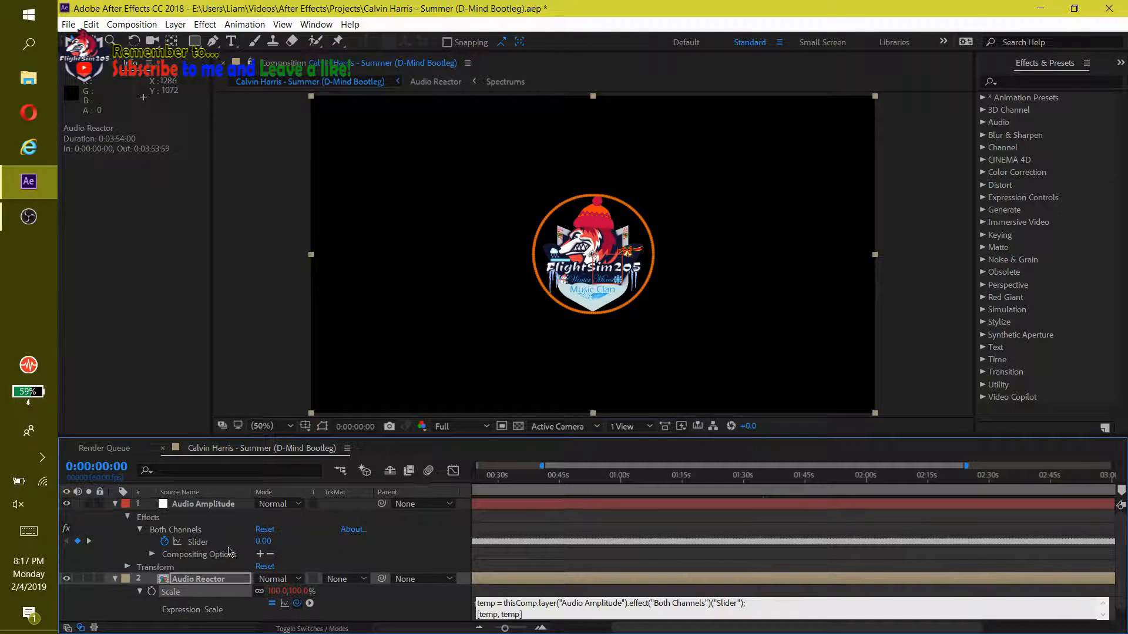
click(460, 603)
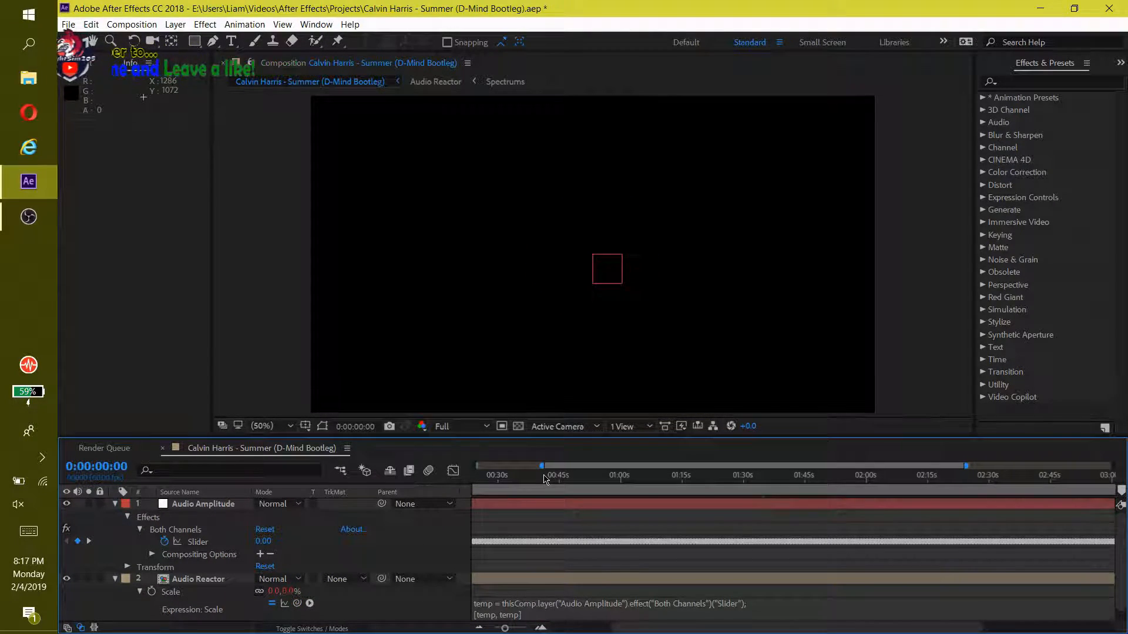
click(603, 477)
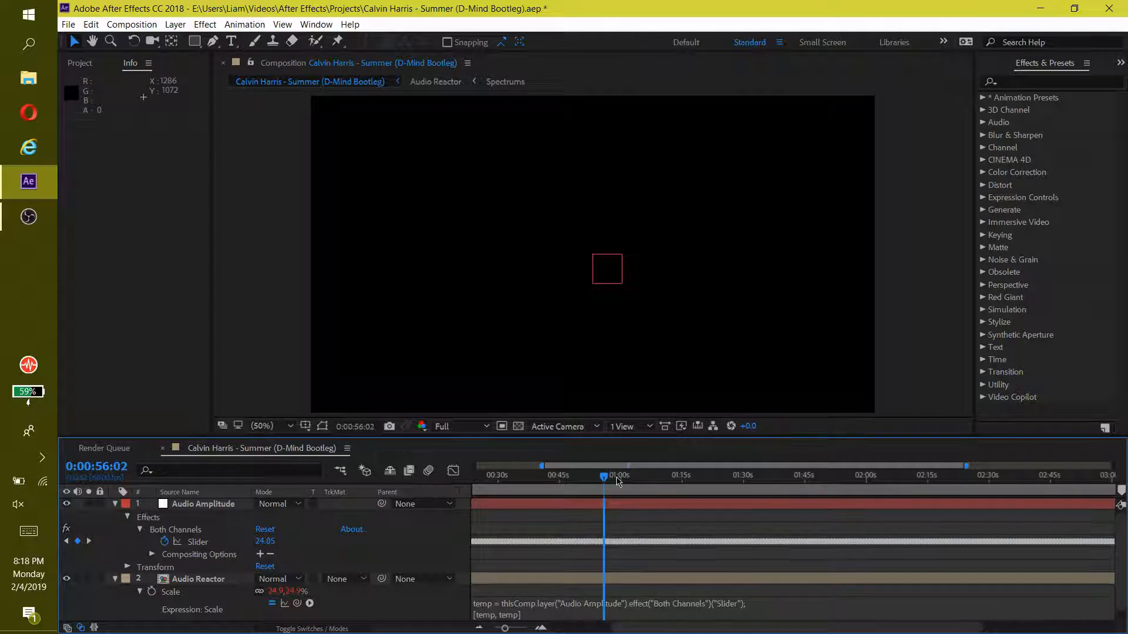
click(658, 481)
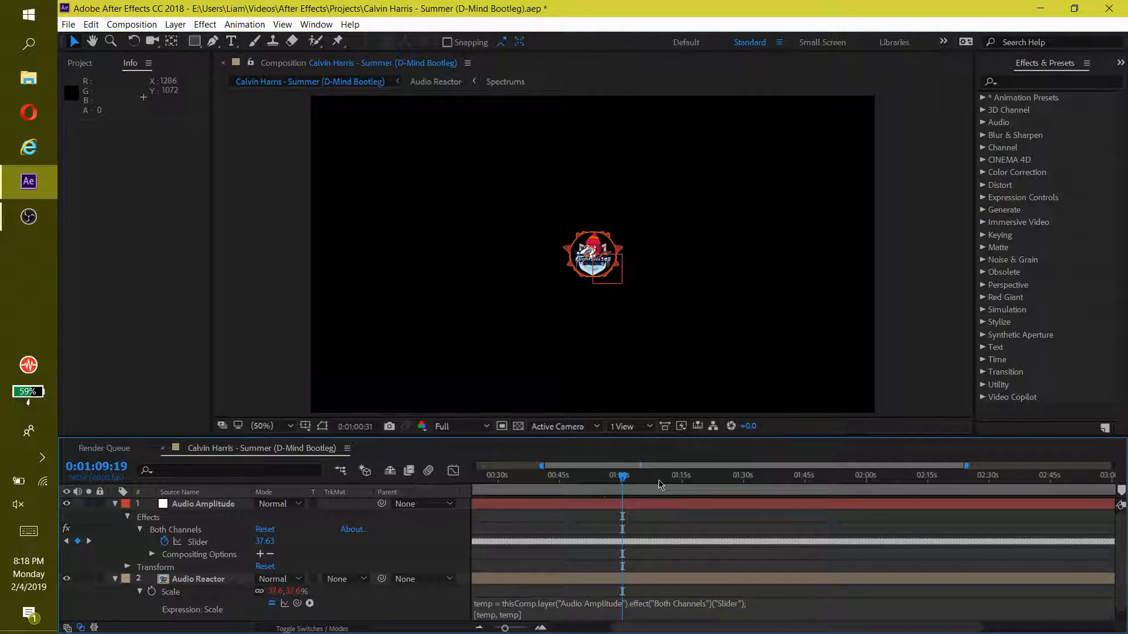
Append + [100,100] to Audio Reactor's Scale expression and check the logo's size at several points in the song
click(563, 609)
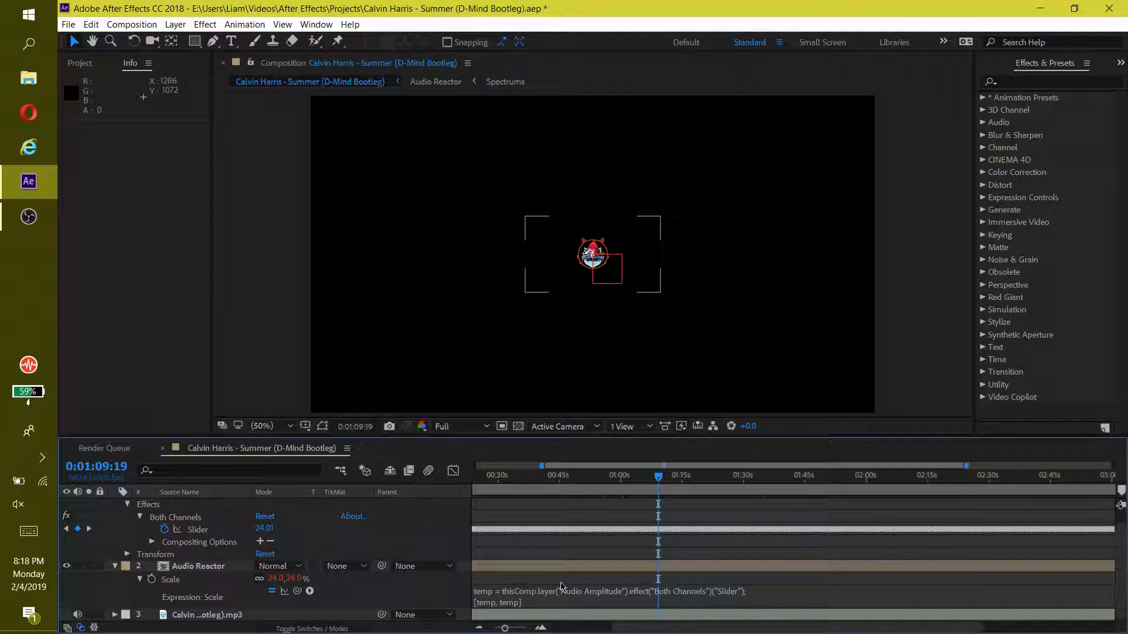
click(555, 596)
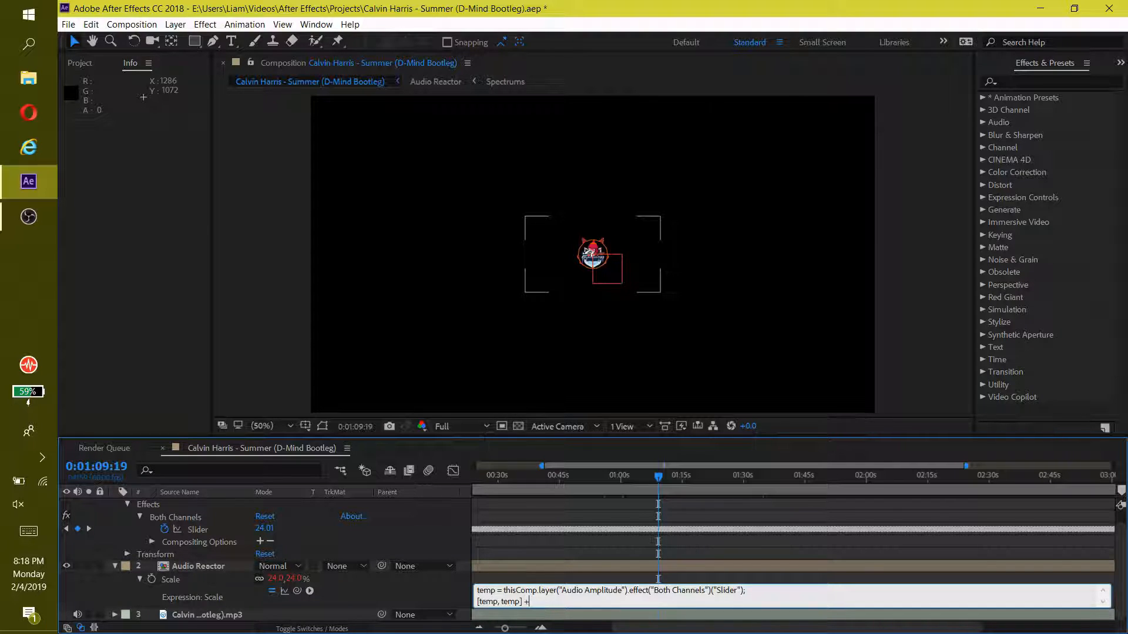
text([)
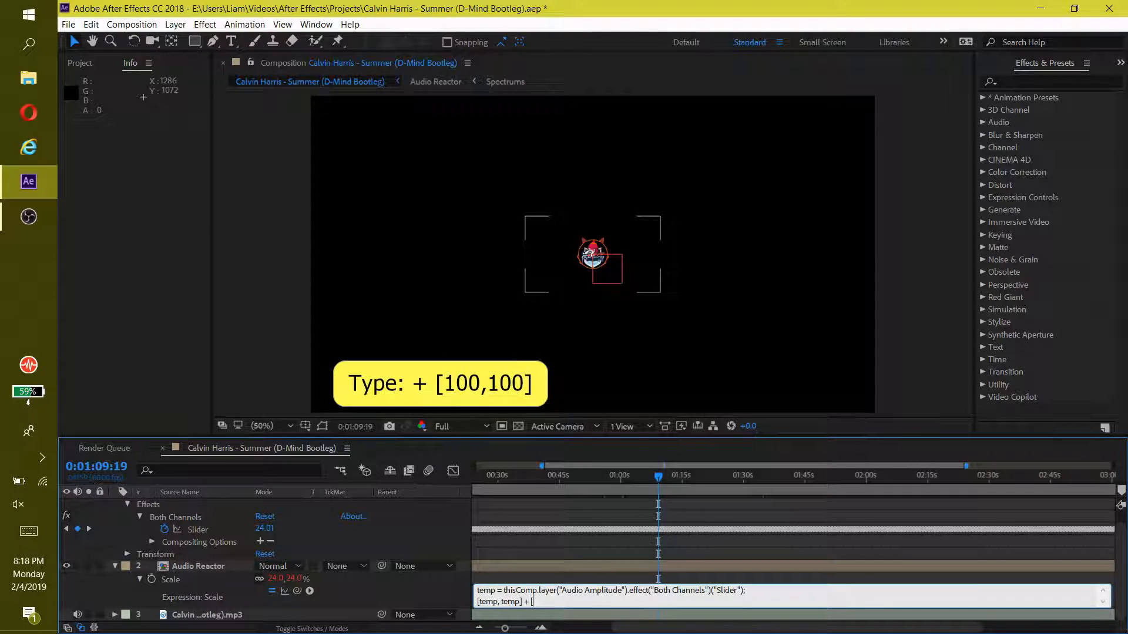
text(100,100)
click(654, 545)
click(684, 476)
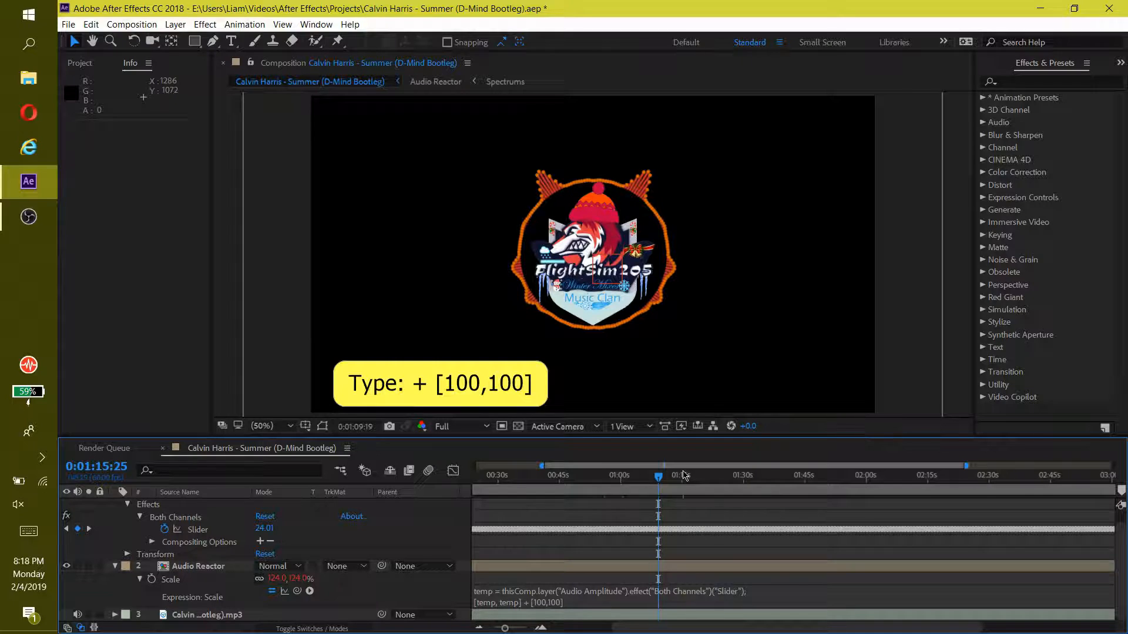
click(697, 477)
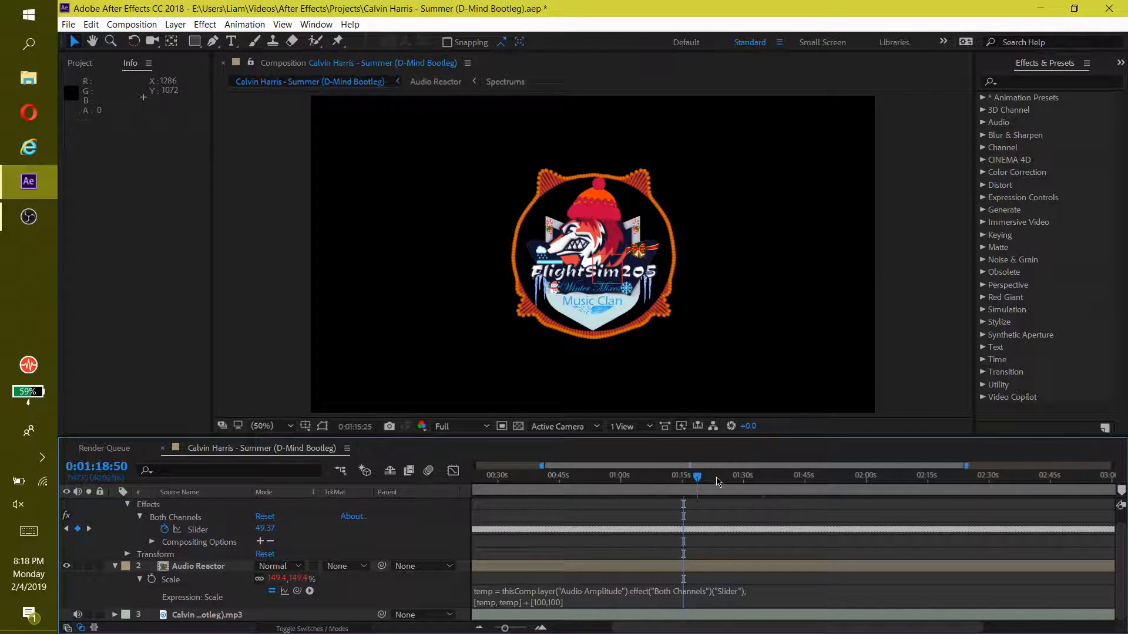
click(726, 478)
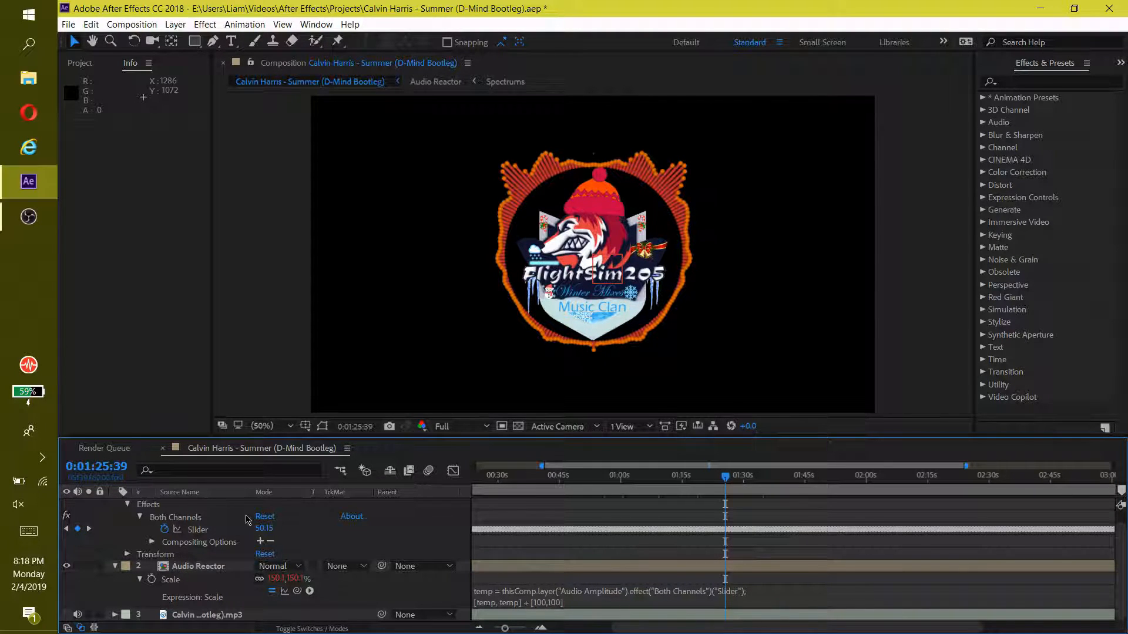
Show the Both Channels slider's value graph in the Graph Editor and select all of its keyframes
click(453, 471)
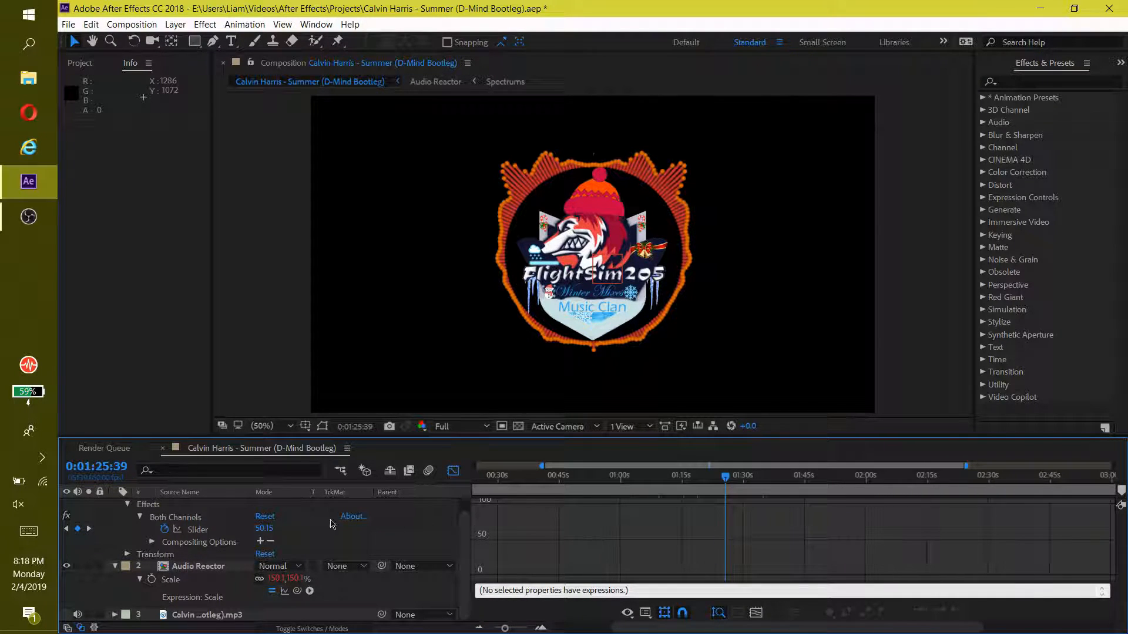
click(203, 530)
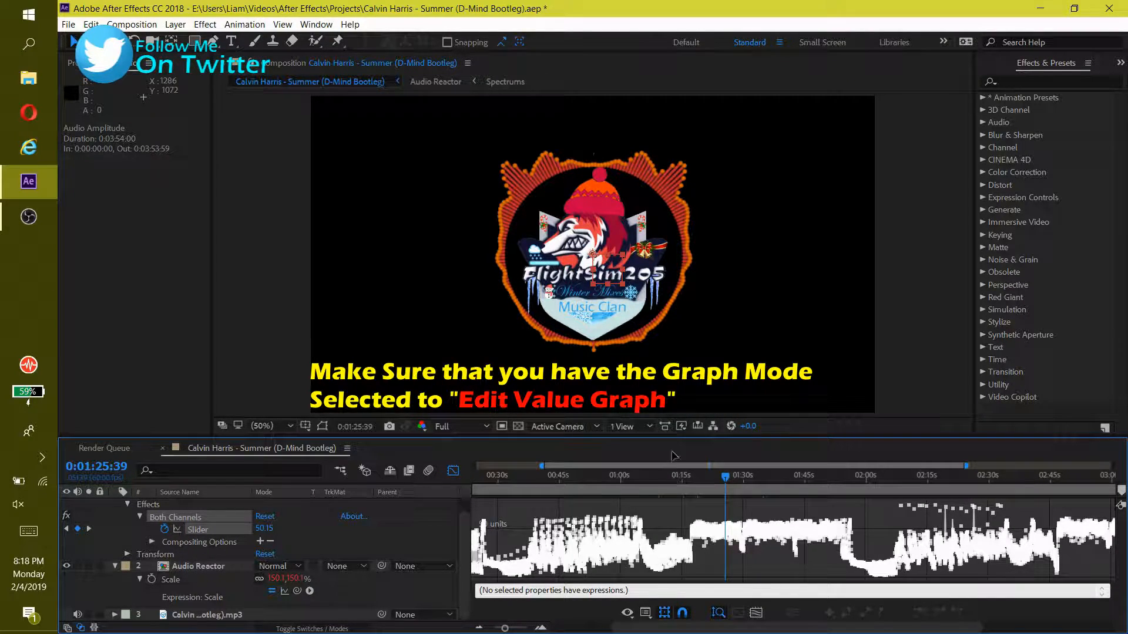
right_click(646, 504)
click(668, 500)
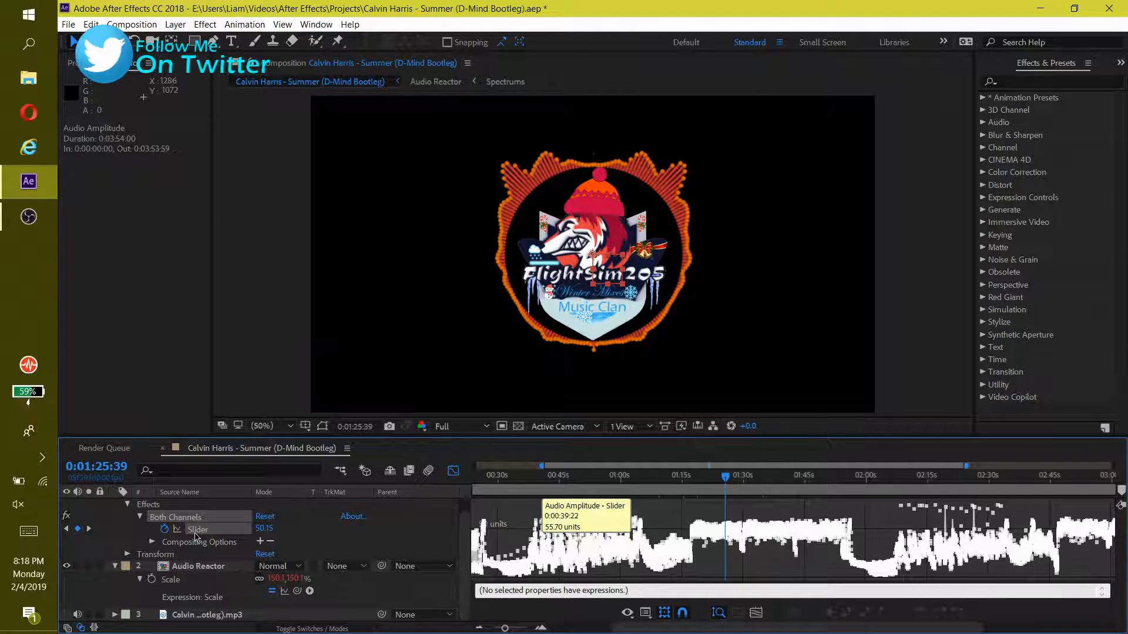
key(ctrl+a)
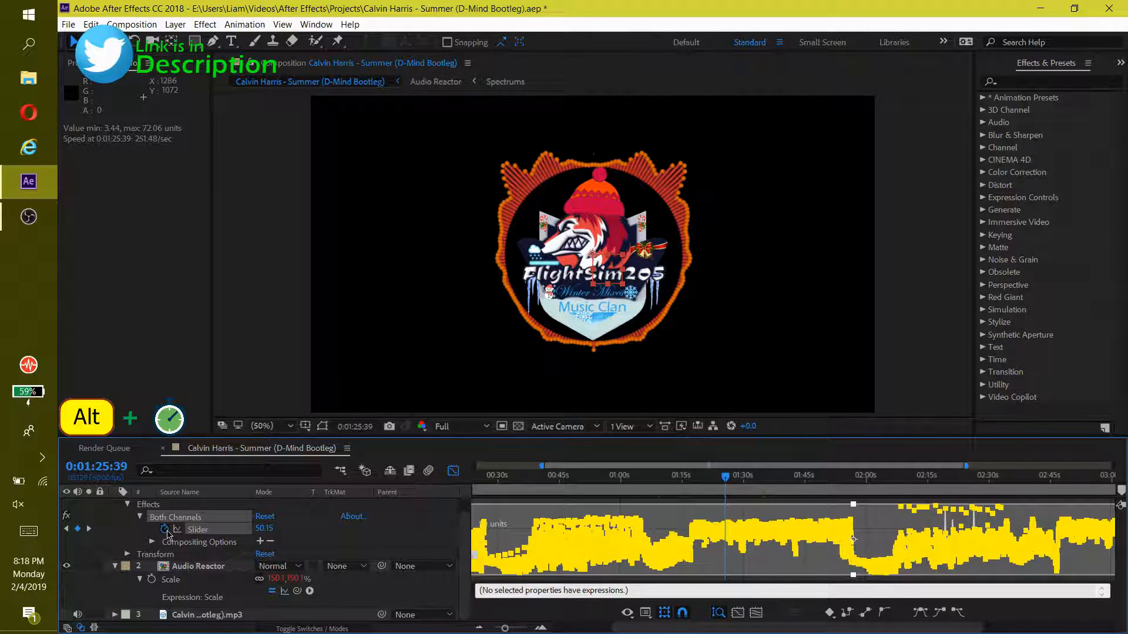
Add the expression ease(value,0,0,0,0) to the Both Channels slider and check the logo at about 1:29
alt+click(166, 530)
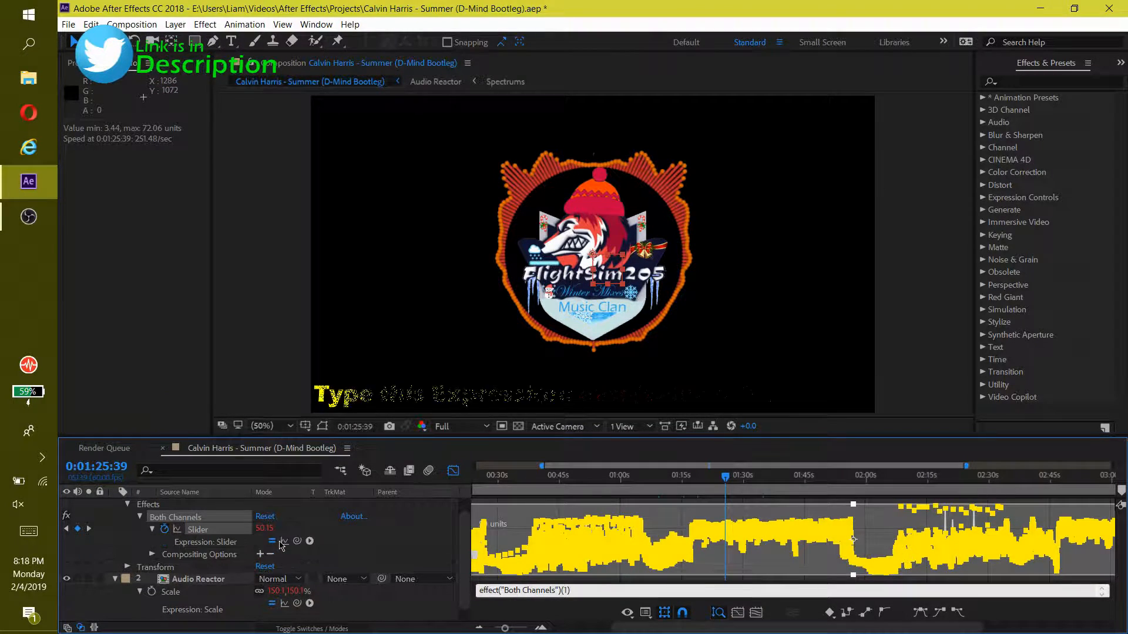
drag(578, 589, 467, 594)
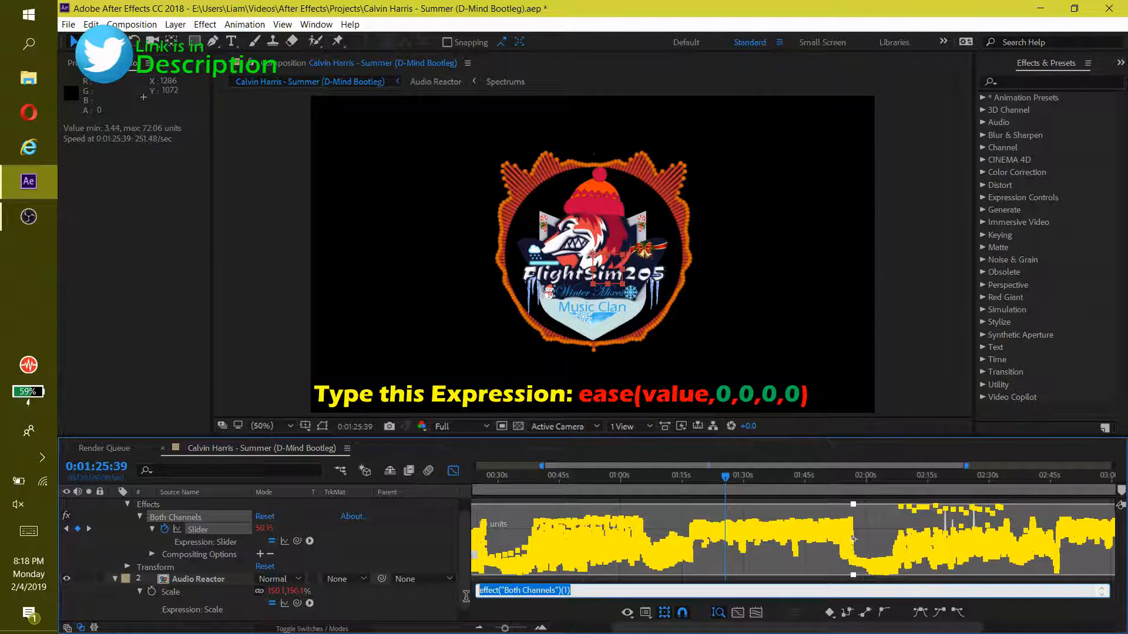
text(ease)
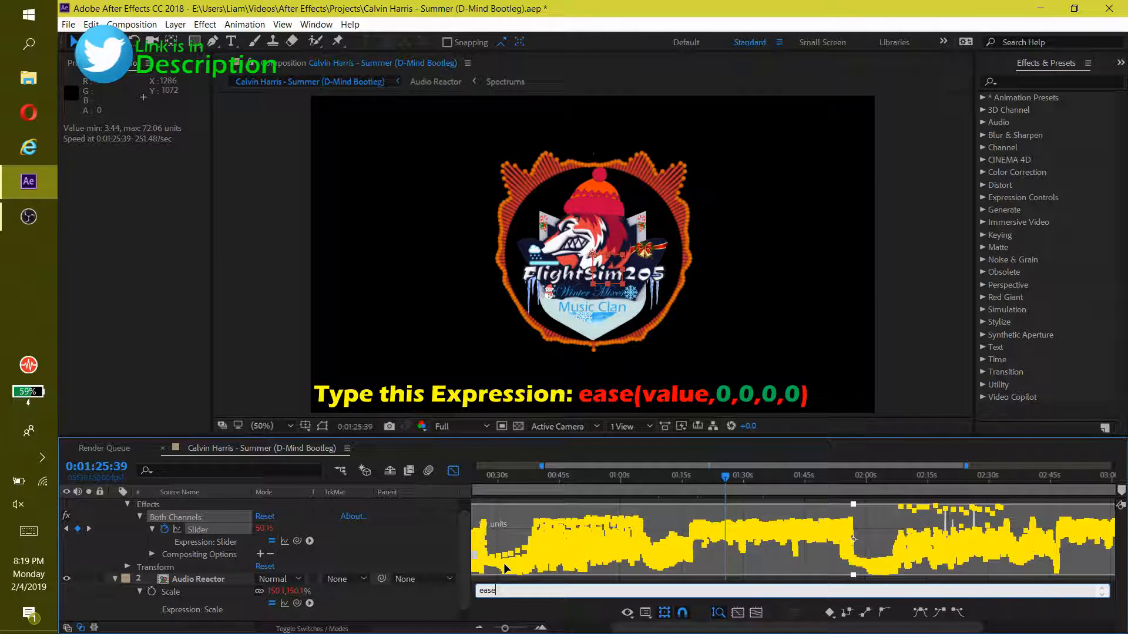
text((value,0,0,0,0)
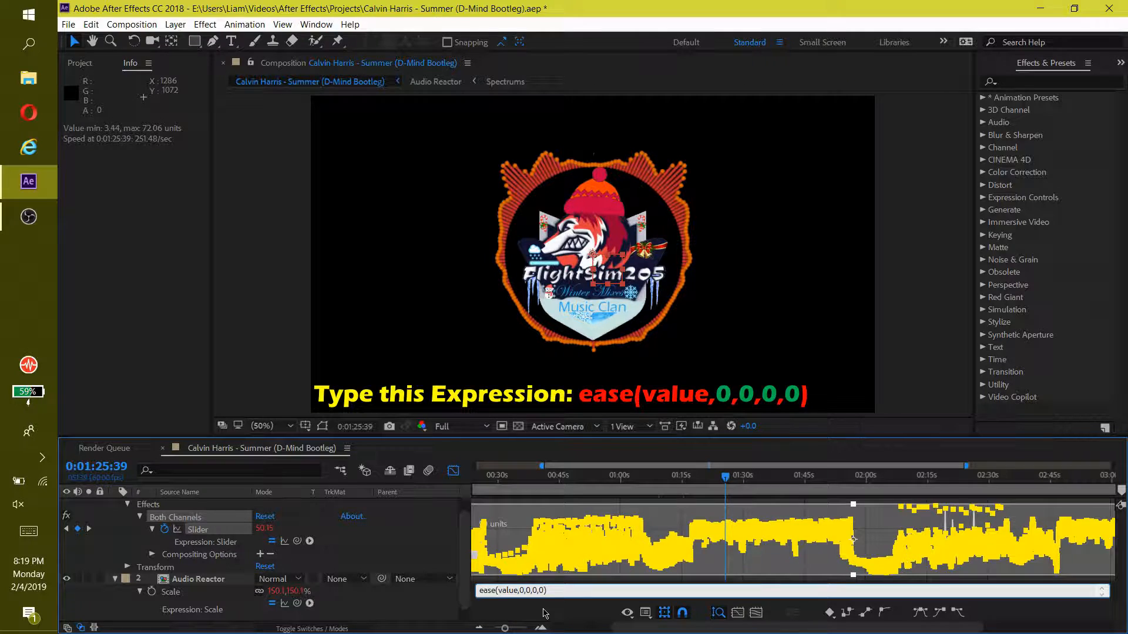
click(547, 614)
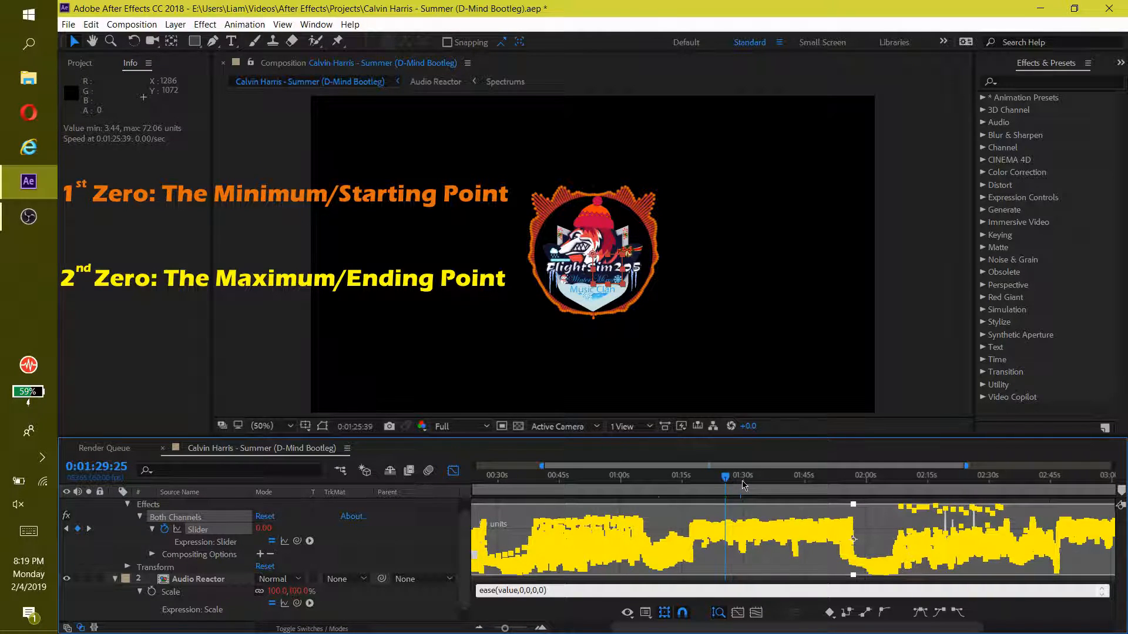
click(742, 485)
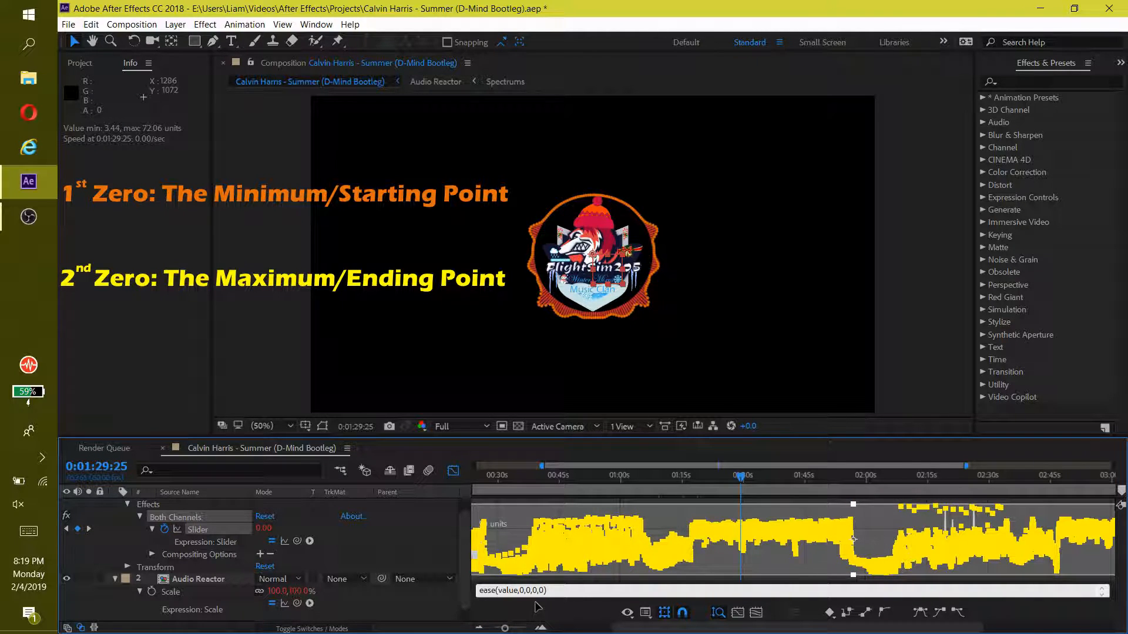
Set the slider's ease expression to an input minimum of 15 and an input maximum of 90
click(519, 590)
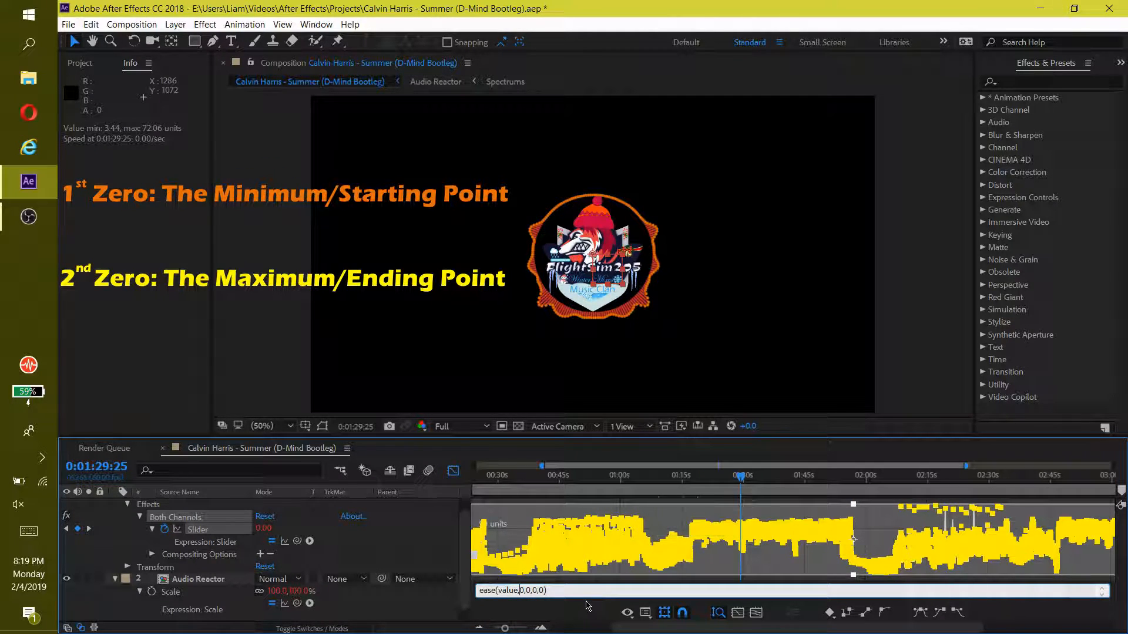
key(Delete)
key(Delete)
text(15,)
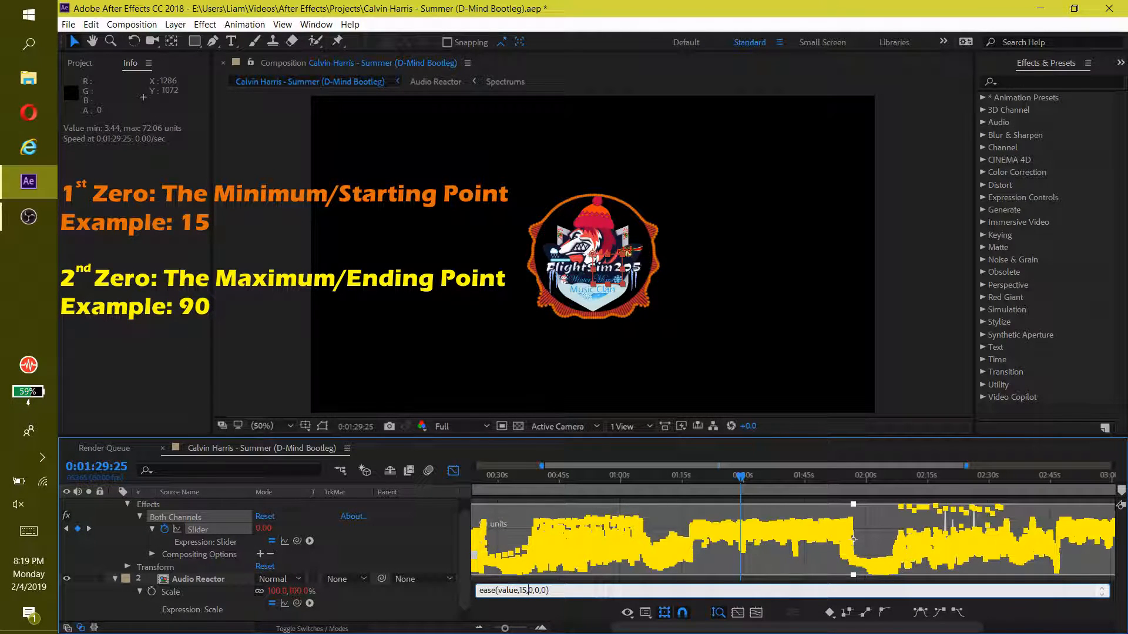
text(9)
click(569, 613)
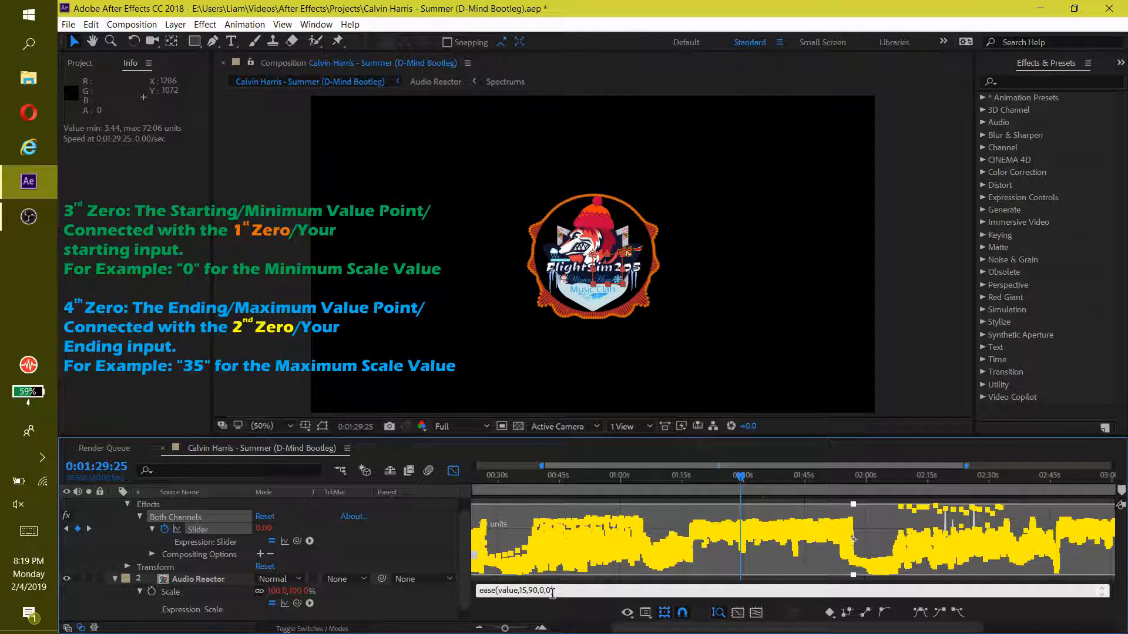
Set the output maximum in the slider's ease expression to 35, keeping the output minimum at 0
text())
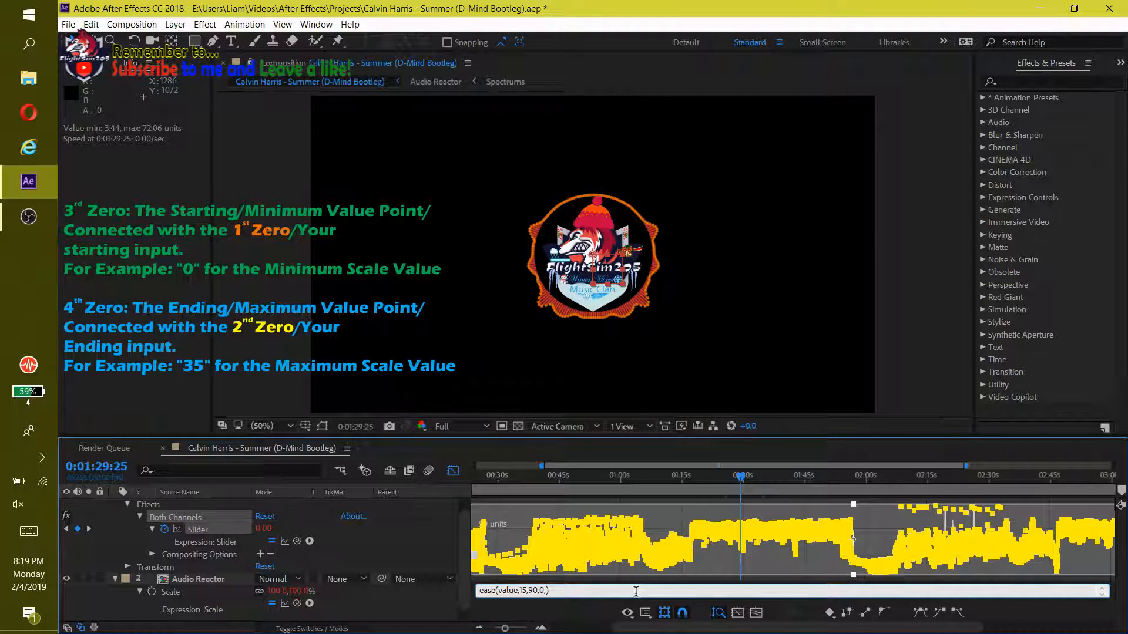
key(Left)
key(BackSpace)
text(35)
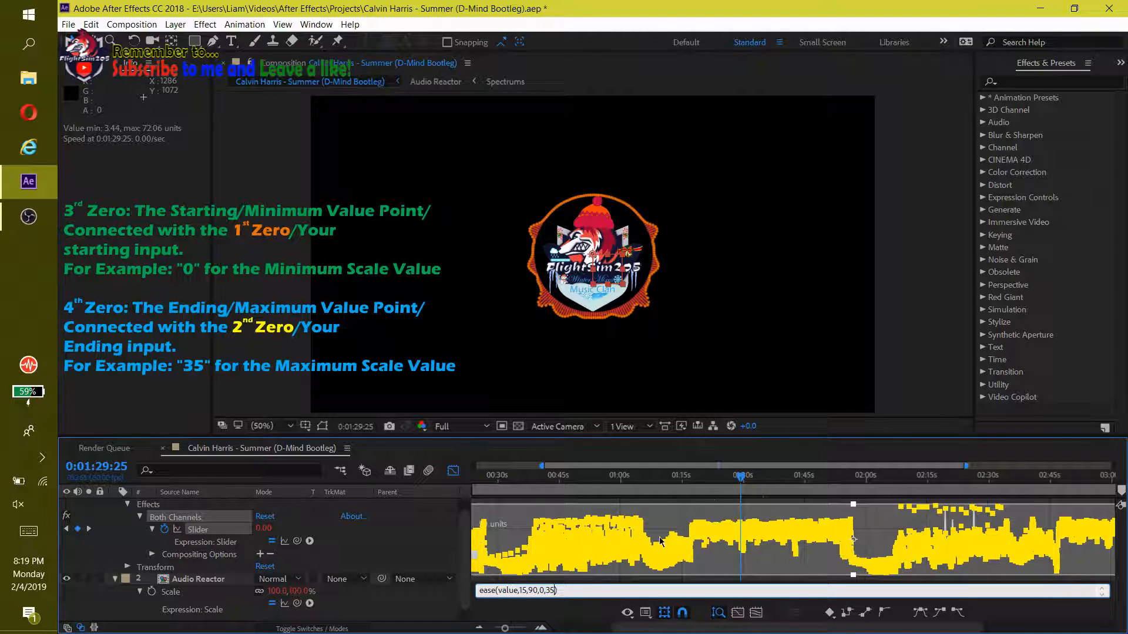
click(738, 480)
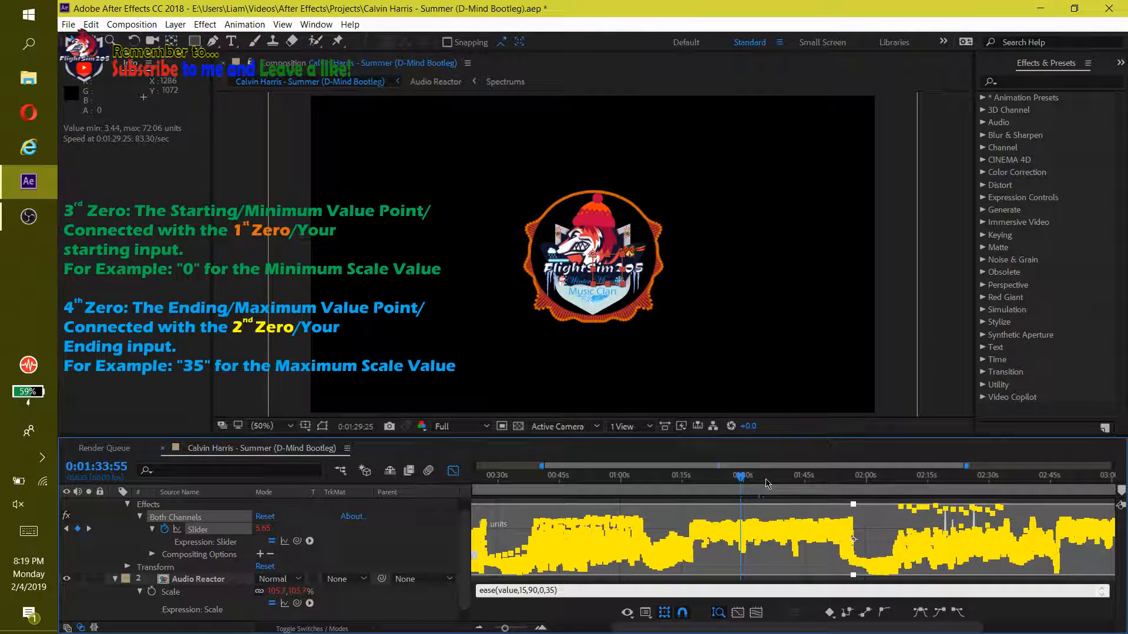
Check the logo's scaling at about 1:33 and 1:37, and preview the composition from about 1:15
drag(758, 483, 772, 482)
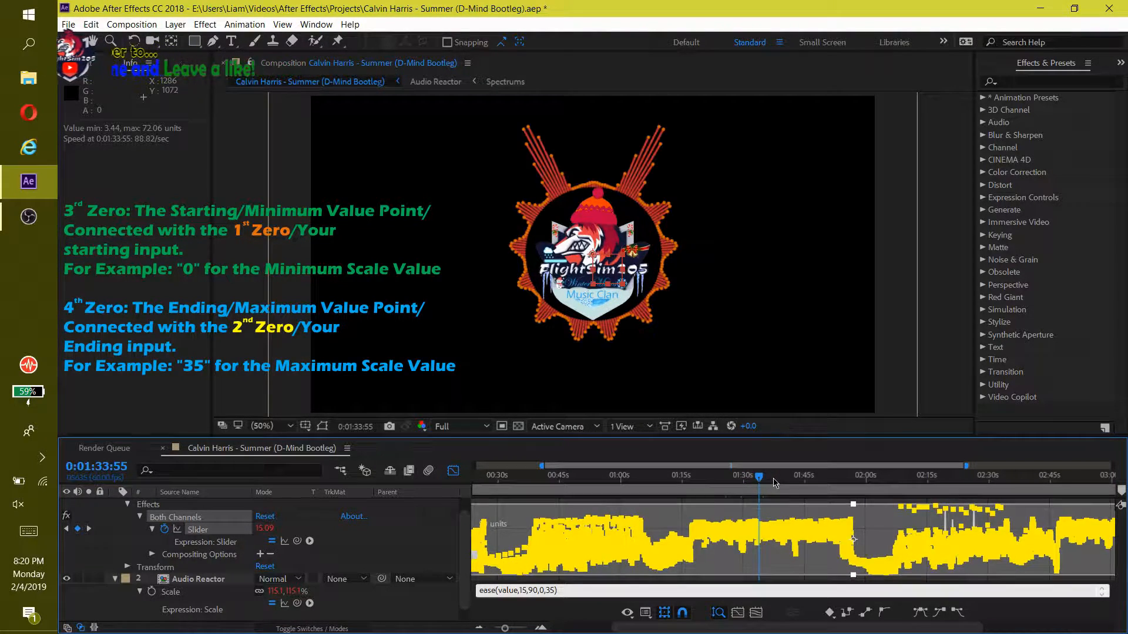
click(773, 483)
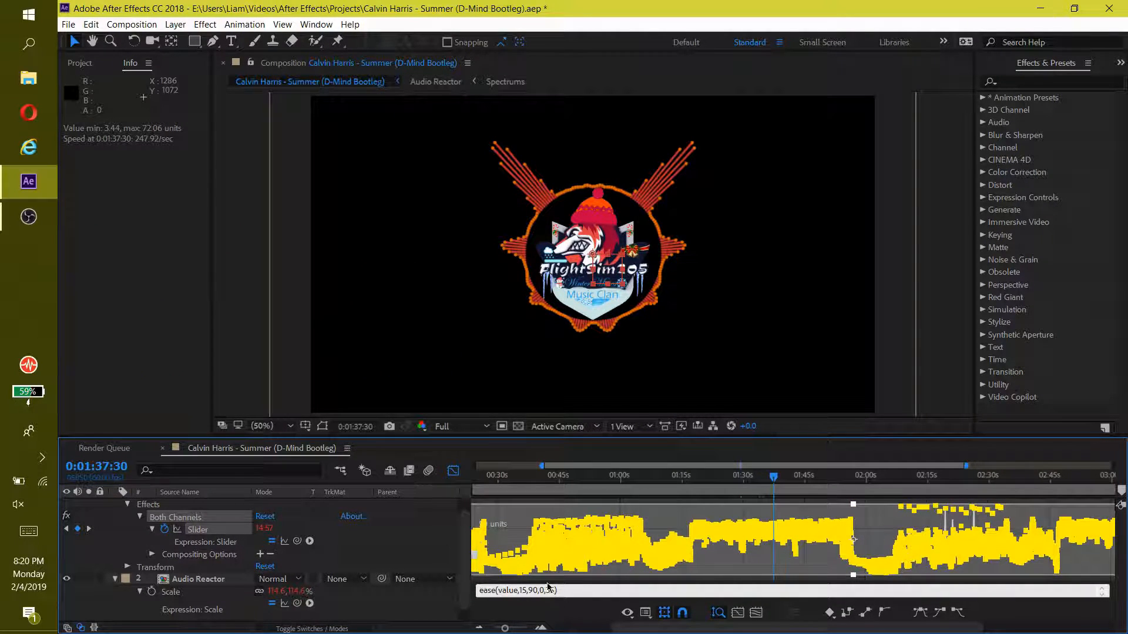
click(692, 477)
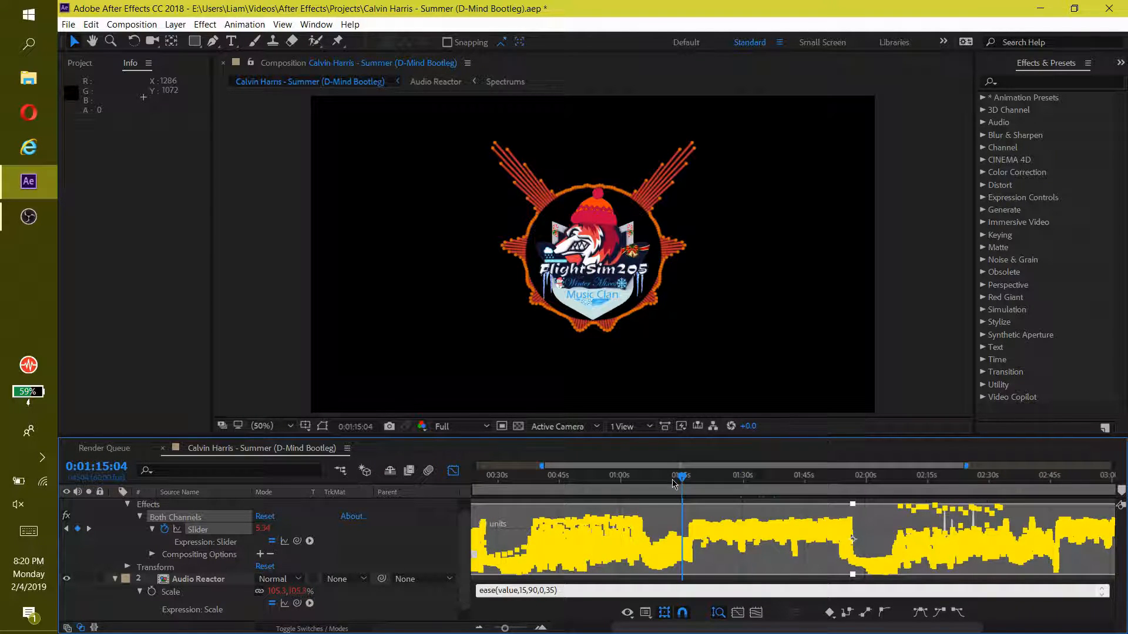
key(space)
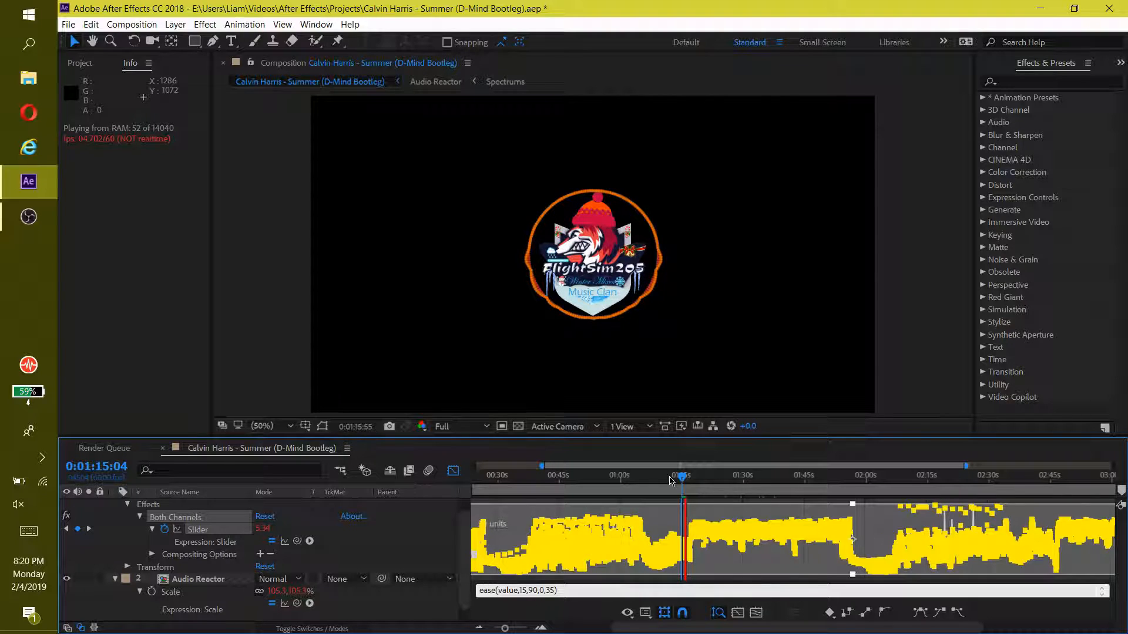
Close the Graph Editor and collapse the properties of the Audio Reactor and Audio Amplitude layers
click(453, 471)
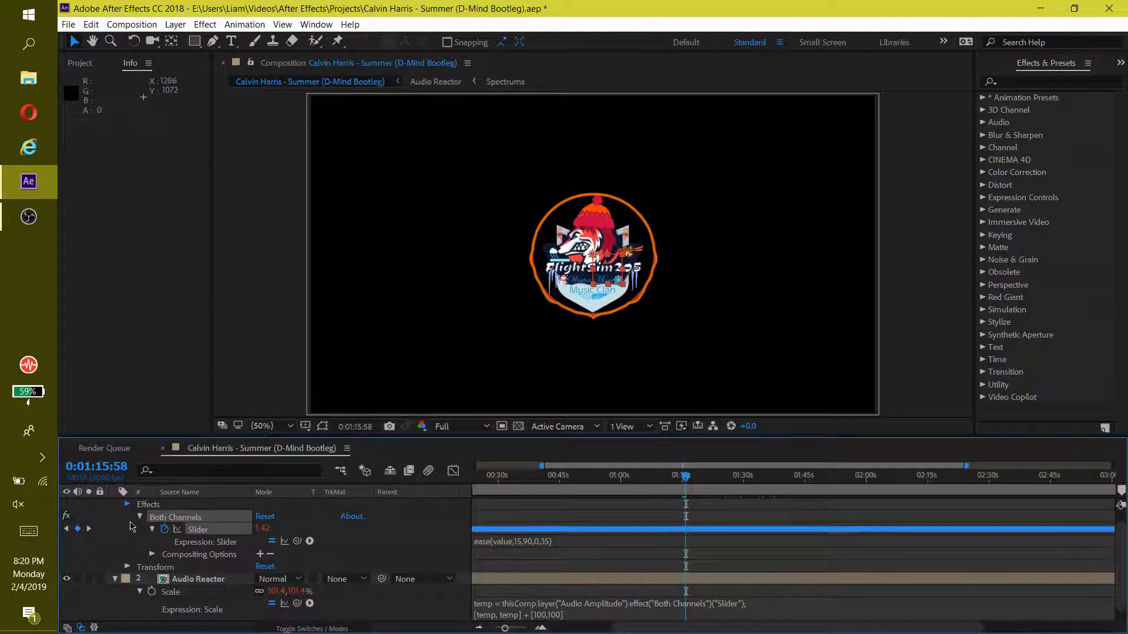
click(115, 542)
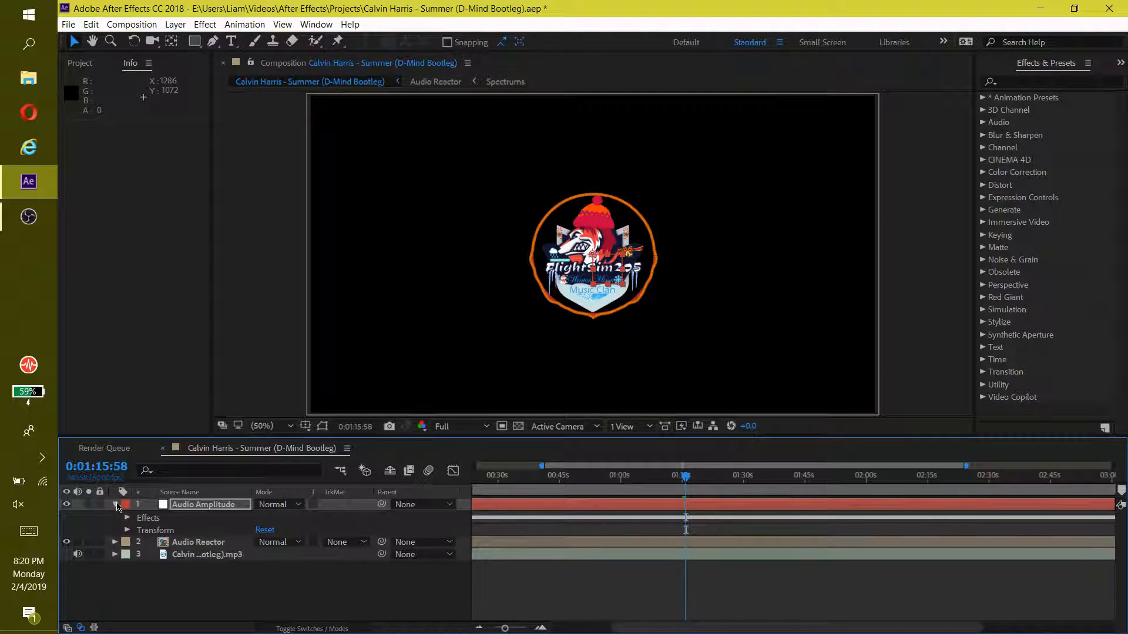
click(115, 505)
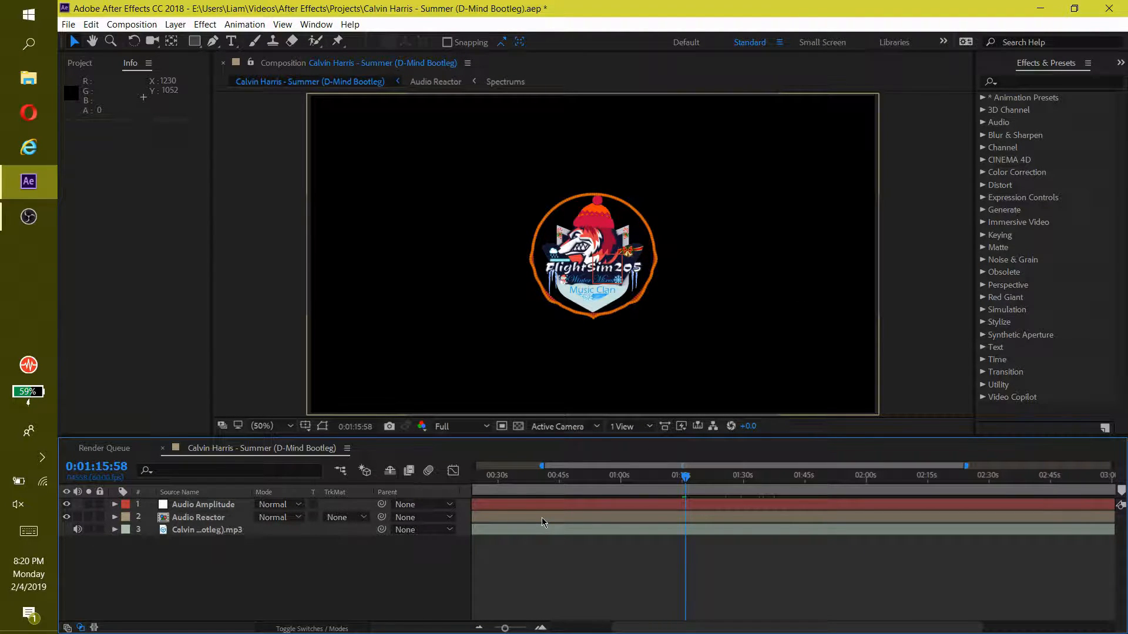
Add the composition to the Render Queue and set its output module format to QuickTime
key(ctrl+m)
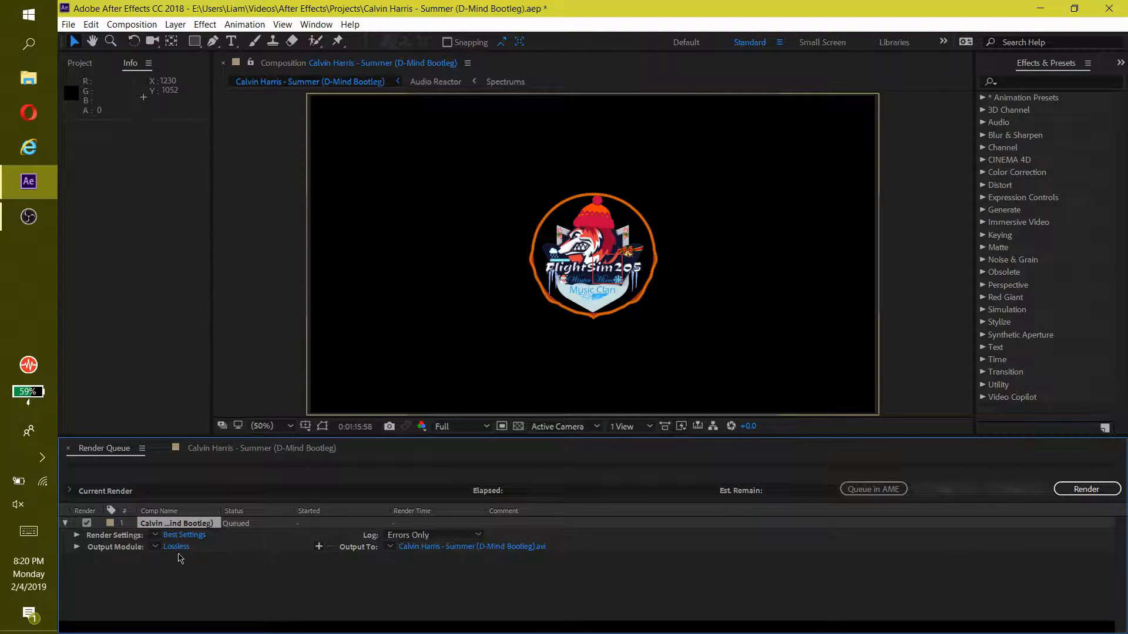
key(Caps_Lock)
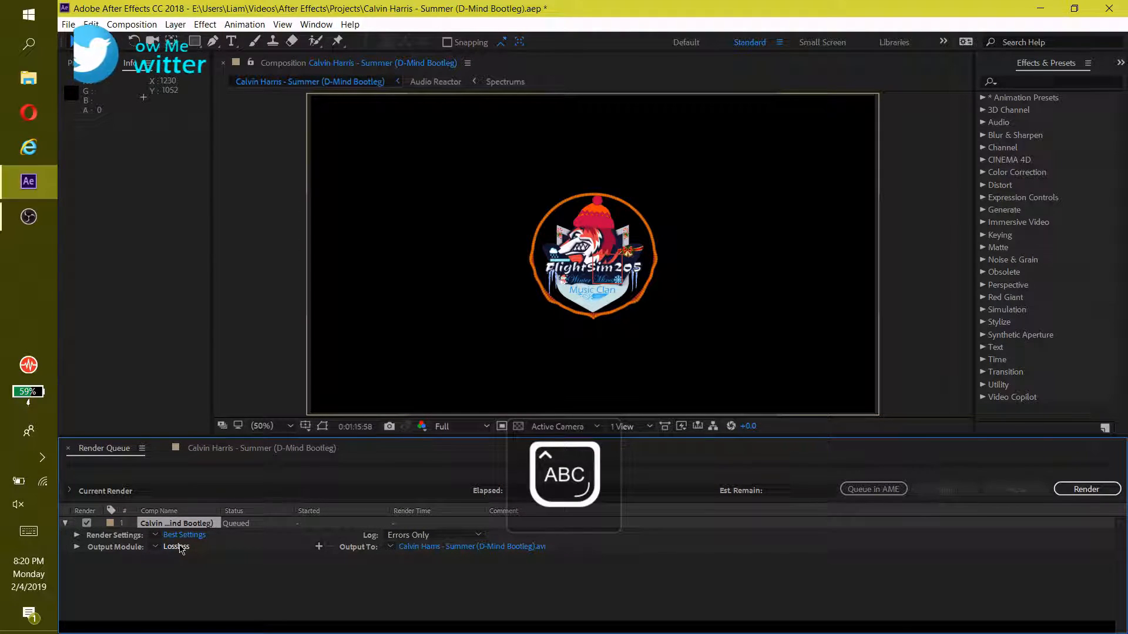
click(182, 547)
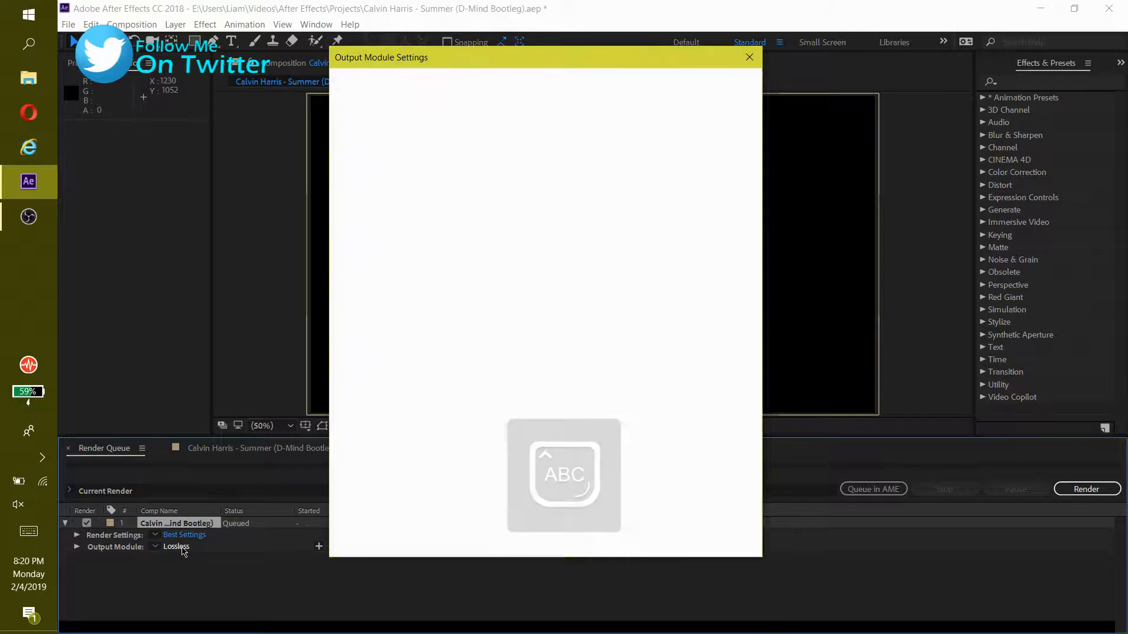
click(505, 130)
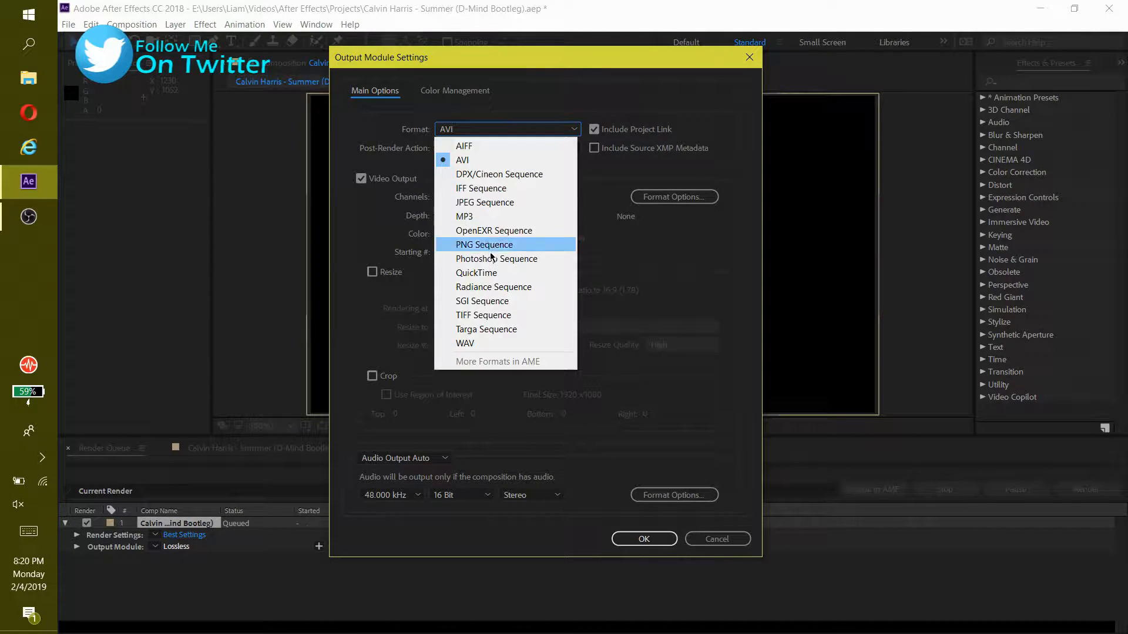
click(488, 273)
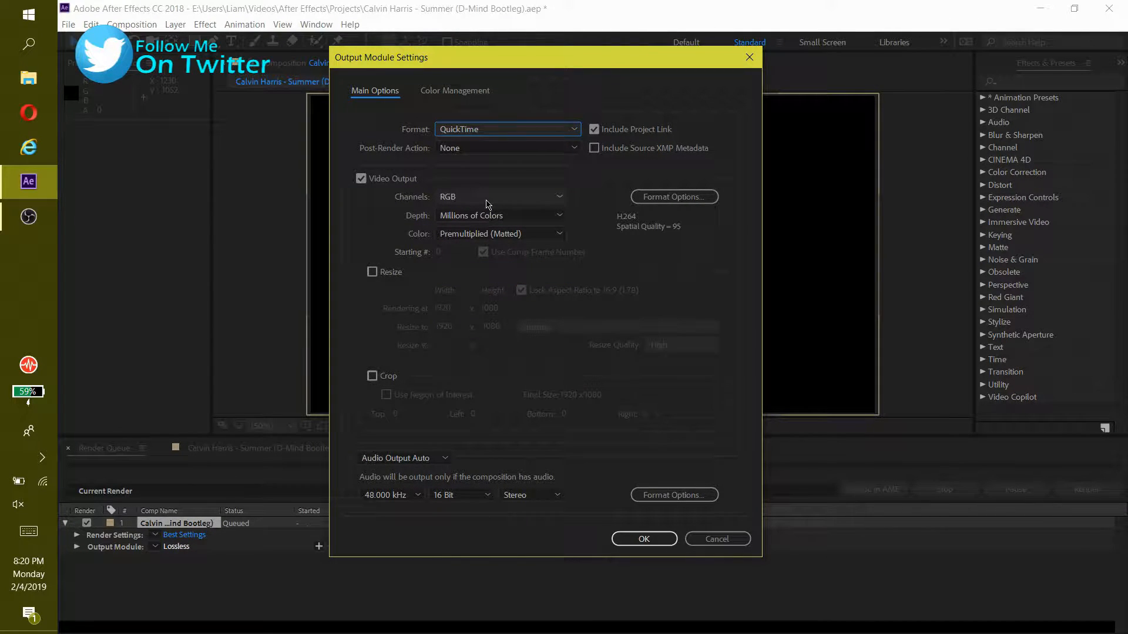
Set the QuickTime video codec to PNG and the output channels to RGB + Alpha, and apply the output module settings
click(652, 196)
click(629, 107)
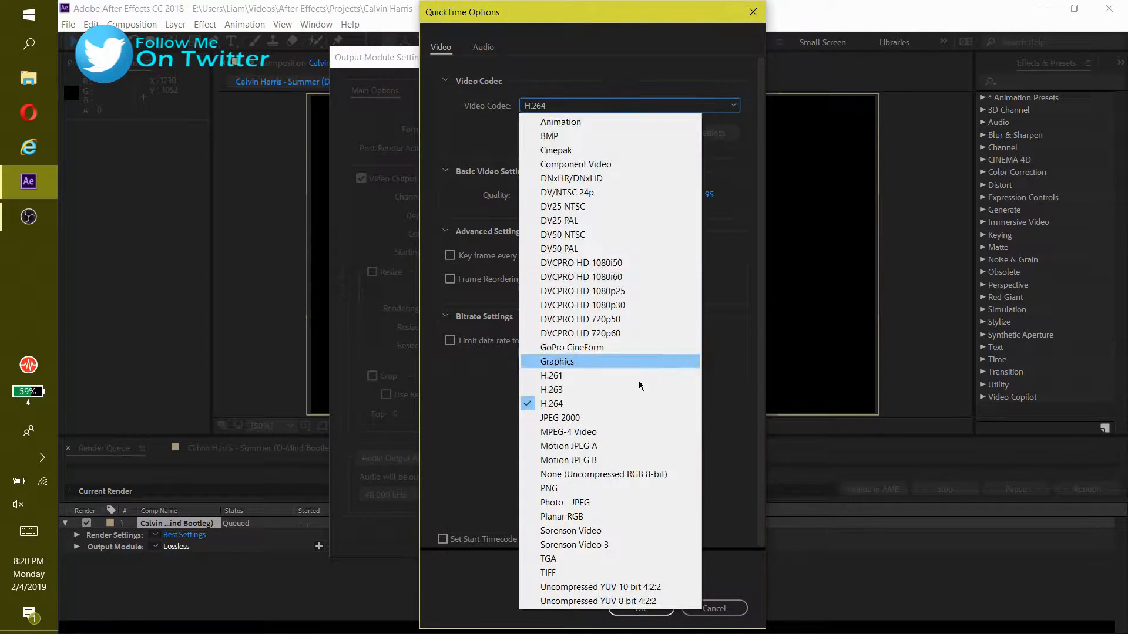
click(575, 490)
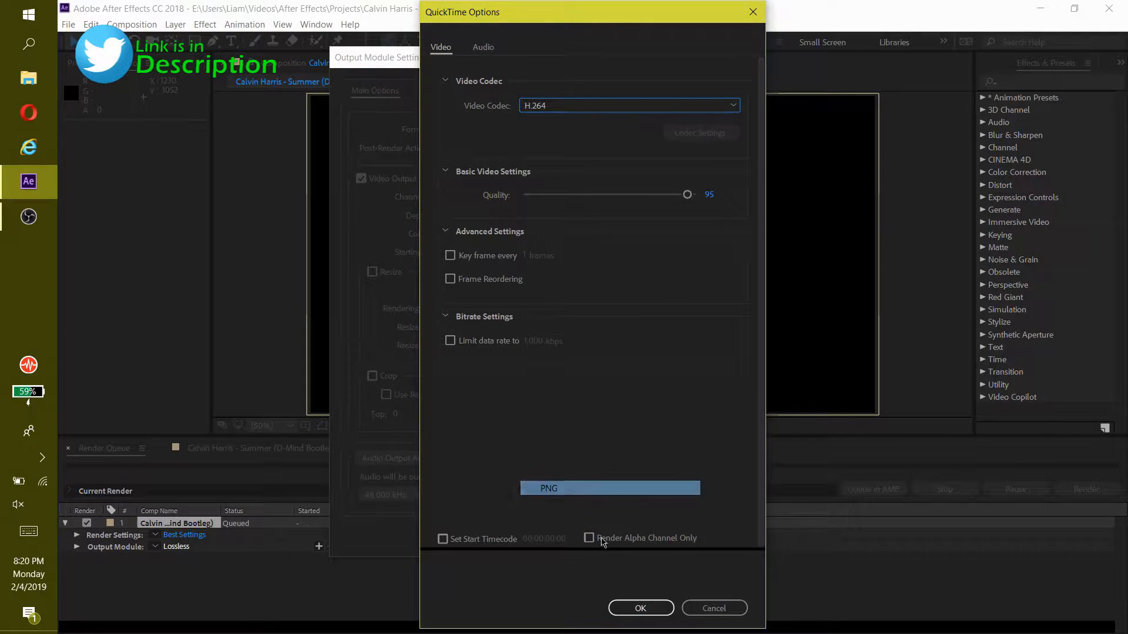
click(640, 608)
click(488, 197)
click(483, 242)
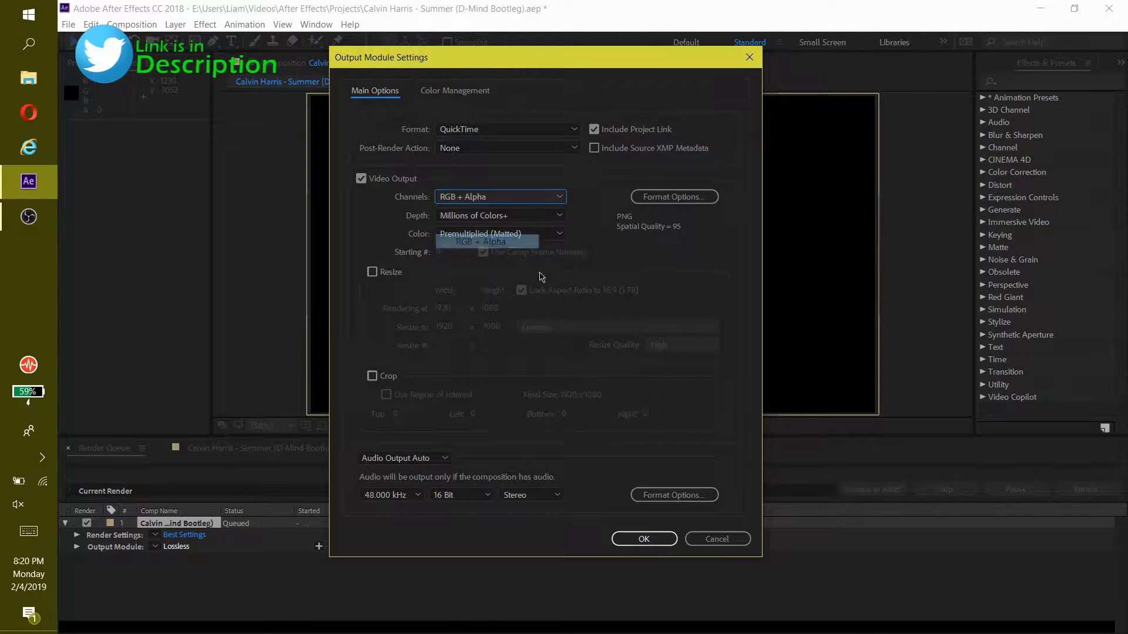
click(645, 538)
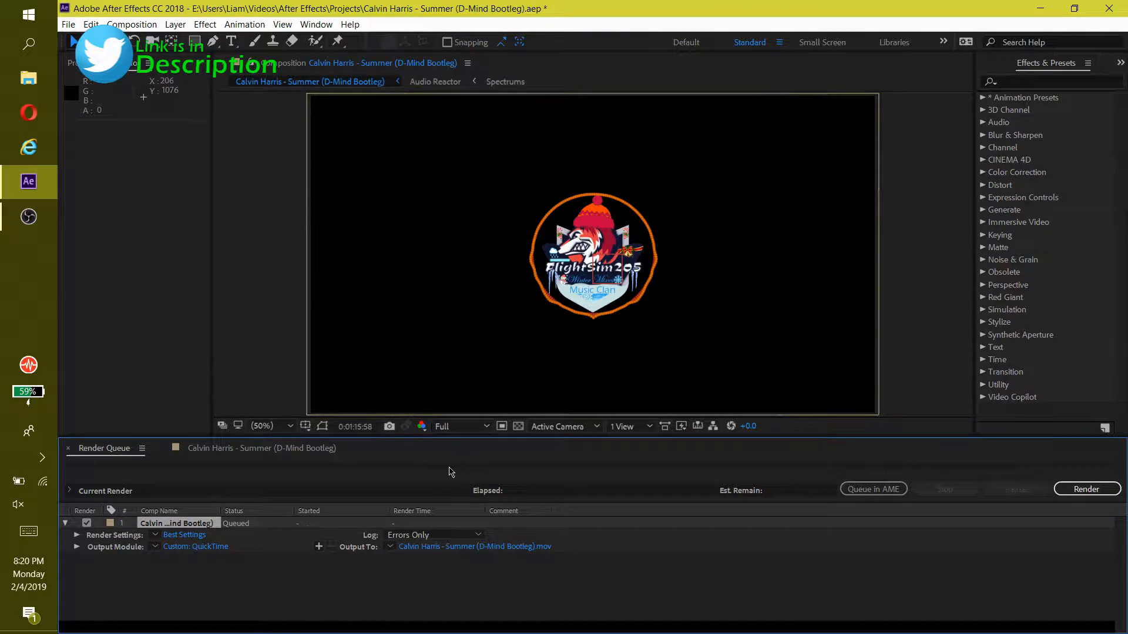